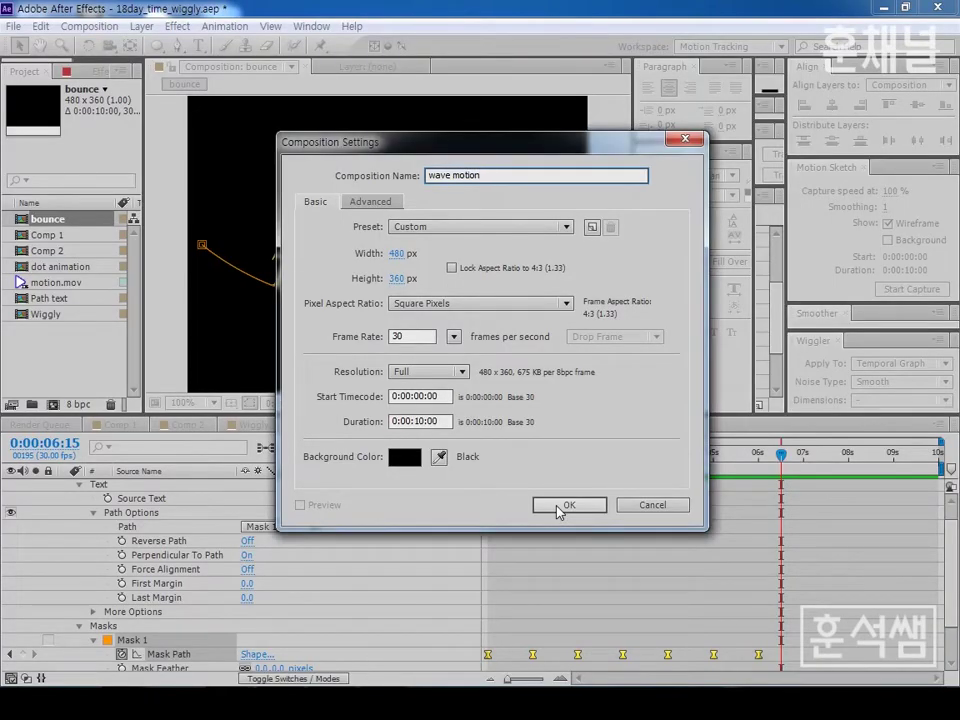
# Create the 480x360, 10-second 'wave motion' composition and type a 'text wave motion' text layer.
pyautogui.click(560, 506)
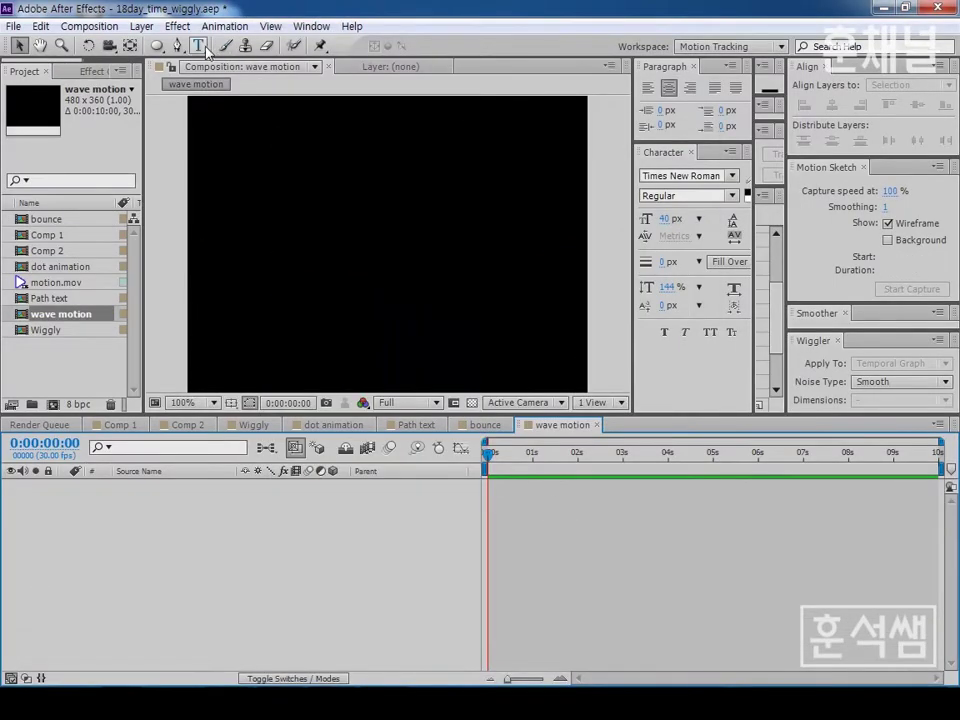
pyautogui.click(204, 48)
pyautogui.click(343, 246)
pyautogui.write('text wave motion')
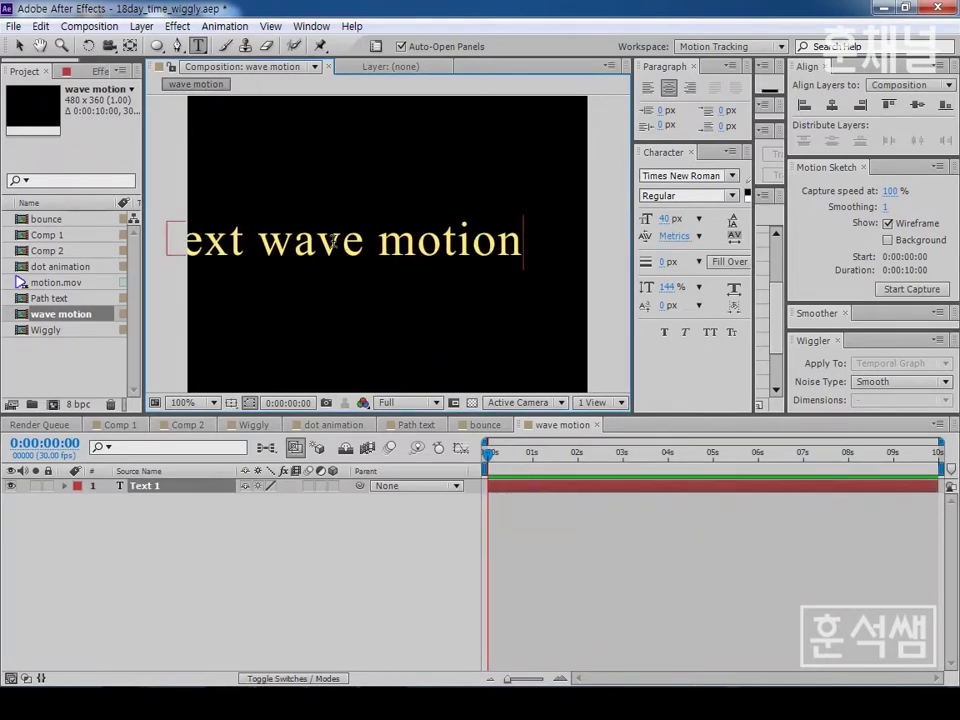
# Set the text to 35 px and move it to the centre of the composition.
pyautogui.click(18, 46)
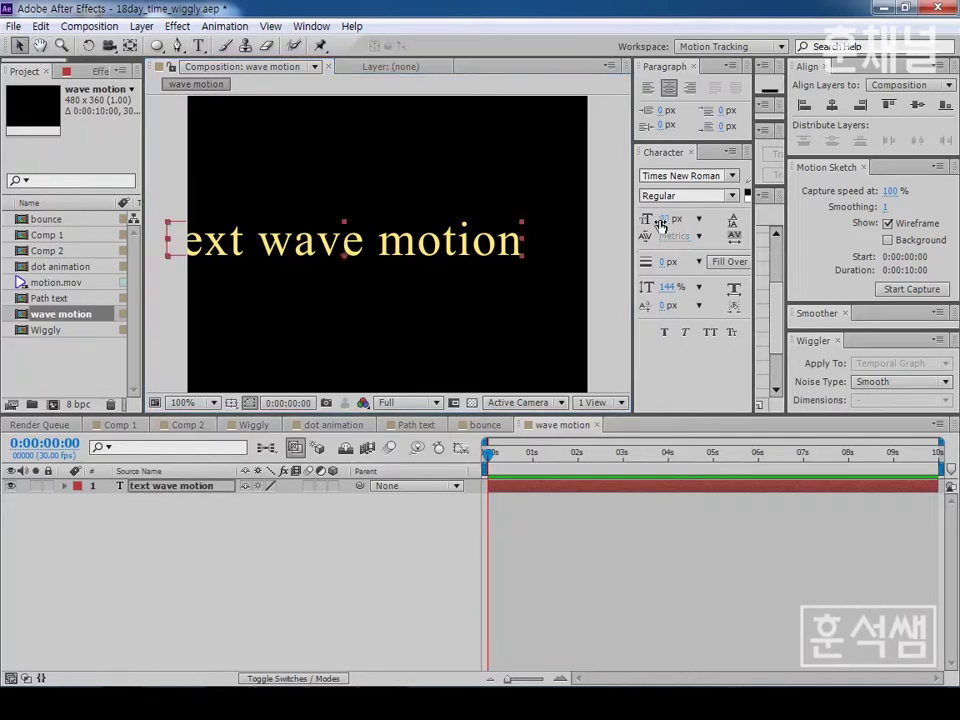
pyautogui.click(662, 219)
pyautogui.write('30')
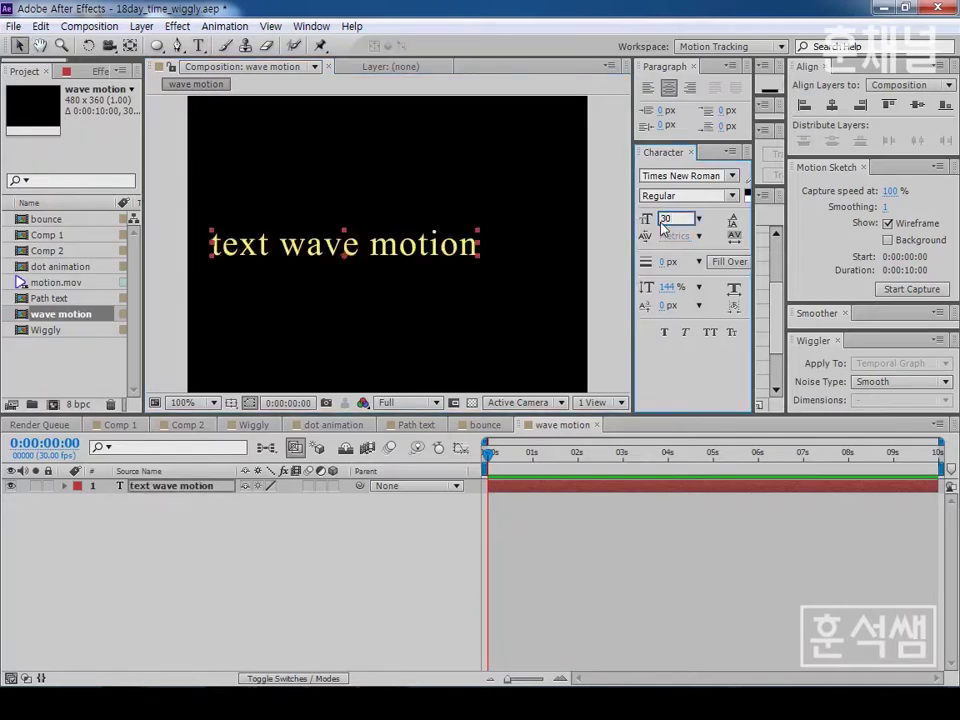
pyautogui.write('35')
pyautogui.press('Return')
pyautogui.moveTo(449, 255); pyautogui.dragTo(497, 265)
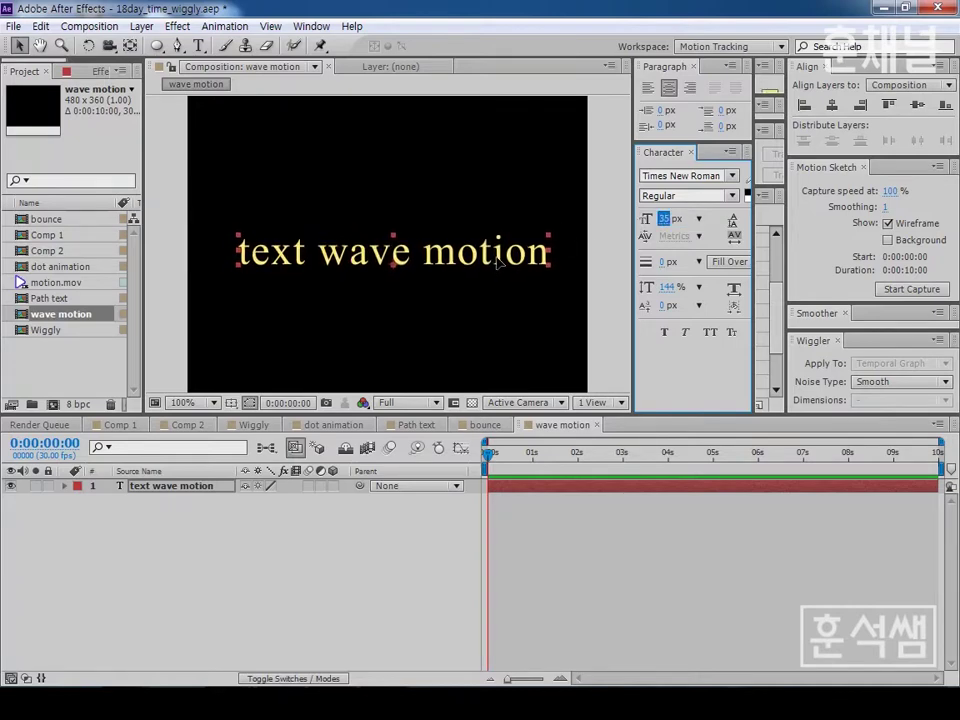
pyautogui.moveTo(505, 417); pyautogui.dragTo(510, 517)
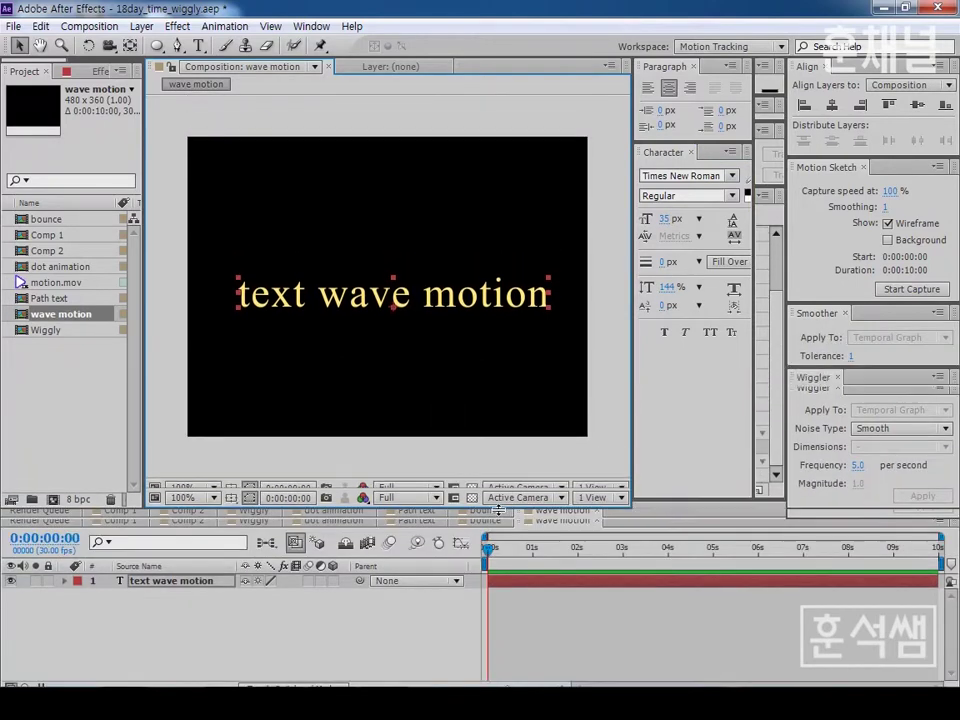
# Widen the Composition panel, narrow the Project panel, and zoom the comp preview to 50%.
pyautogui.moveTo(632, 445); pyautogui.dragTo(826, 445)
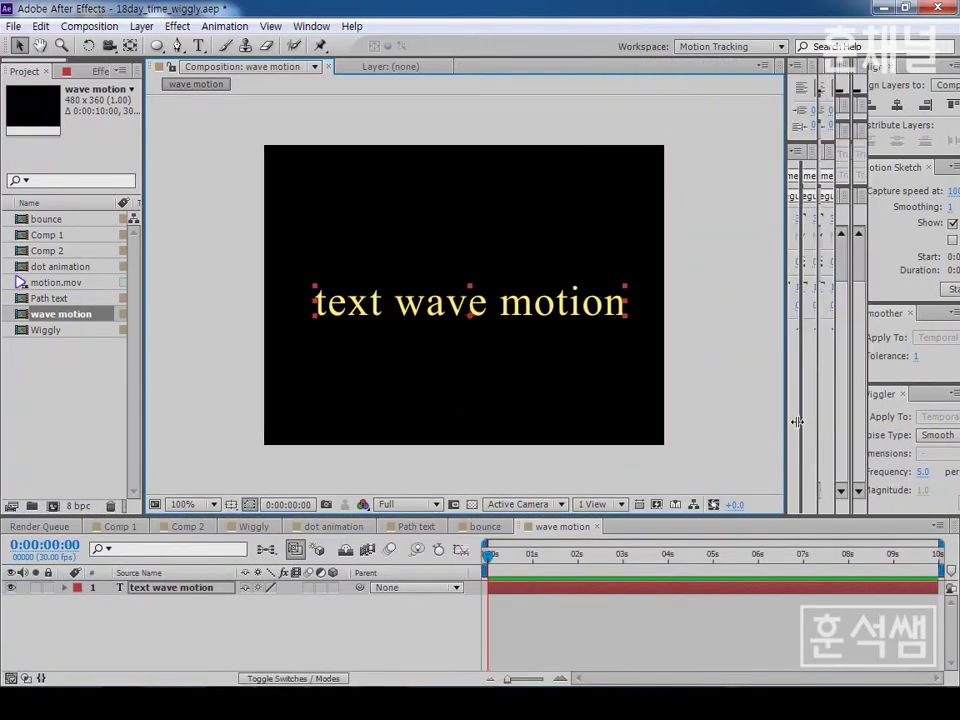
pyautogui.press(',')
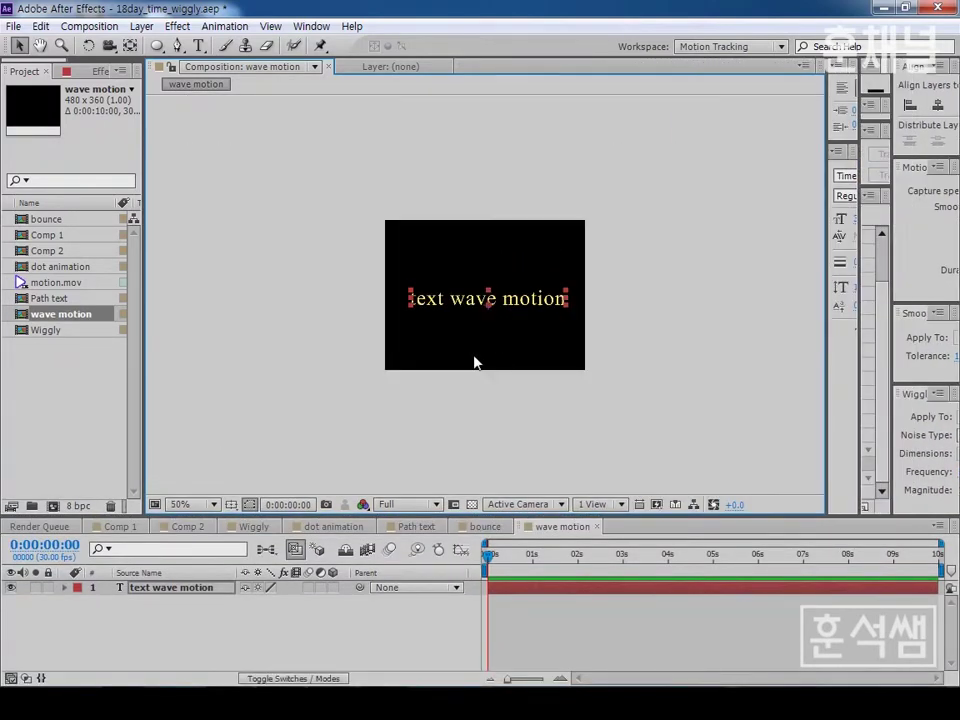
pyautogui.moveTo(144, 391); pyautogui.dragTo(37, 386)
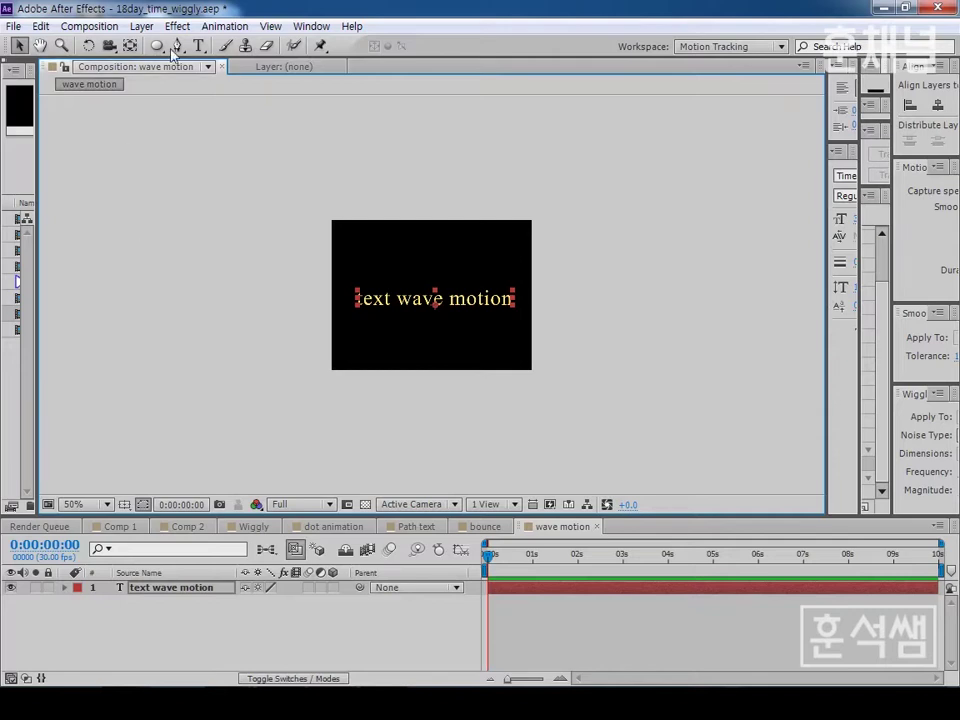
pyautogui.moveTo(36, 337); pyautogui.dragTo(9, 337)
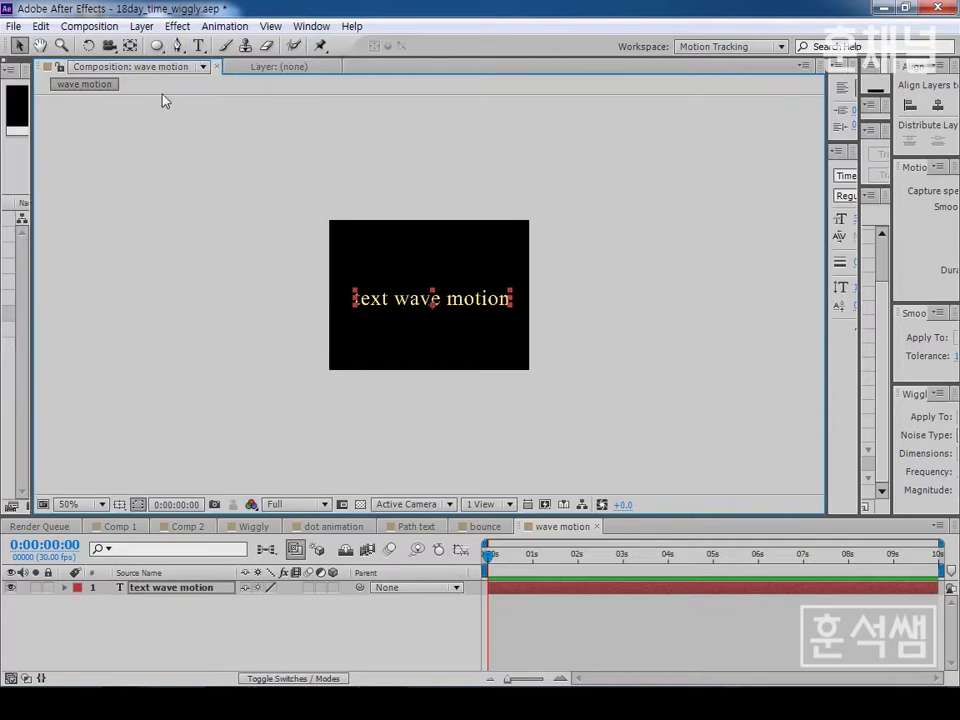
pyautogui.click(177, 45)
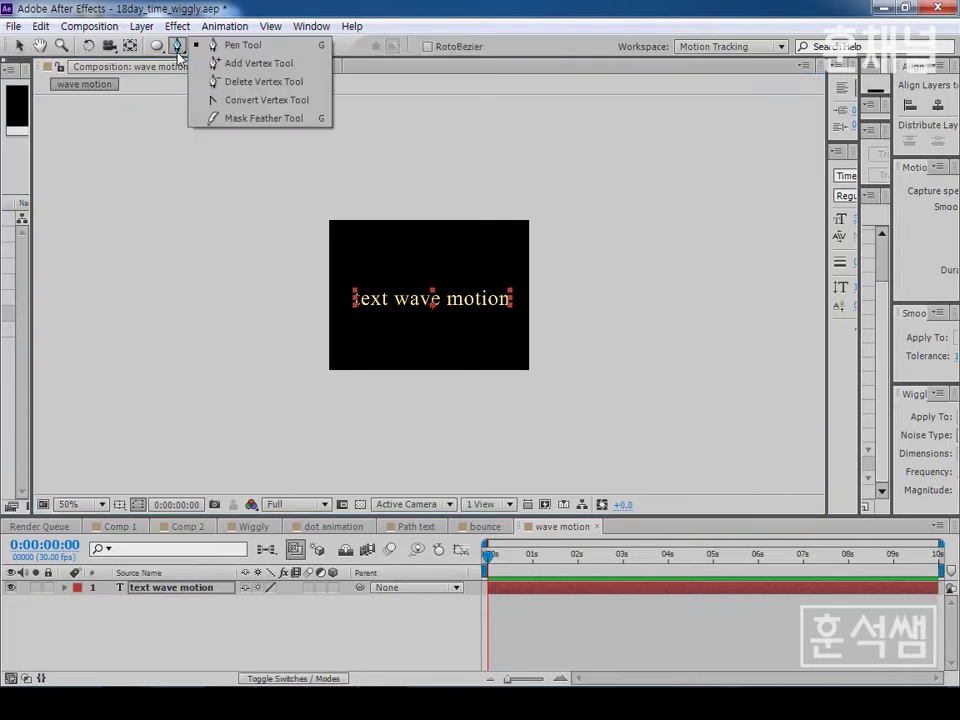
# Start a Pen-tool wave mask left of the comp, adding curved points into the text.
pyautogui.click(215, 46)
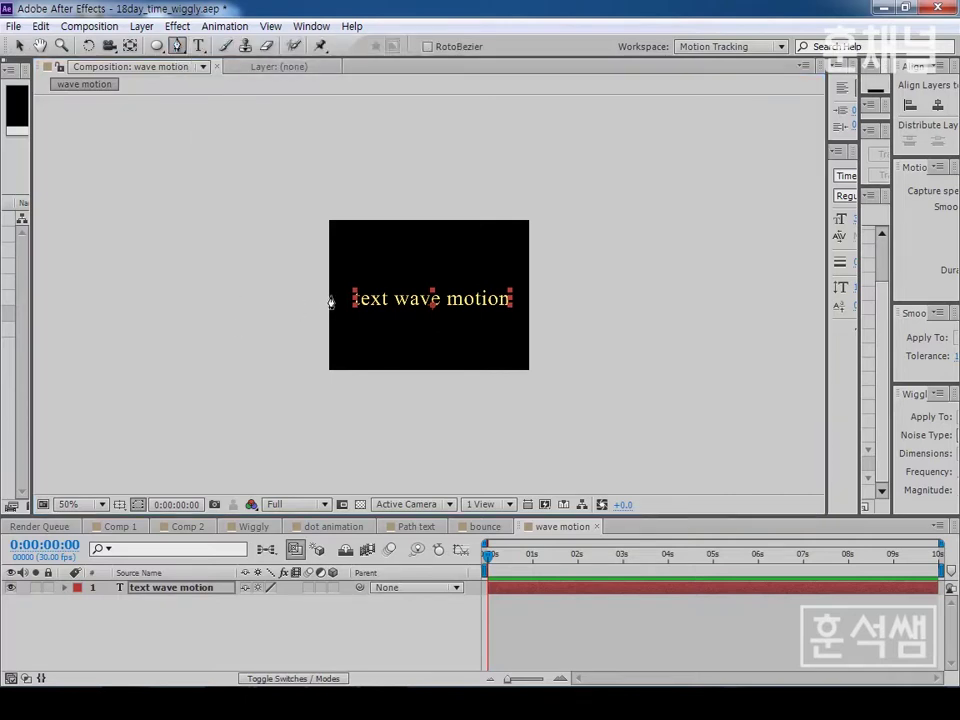
pyautogui.click(100, 299)
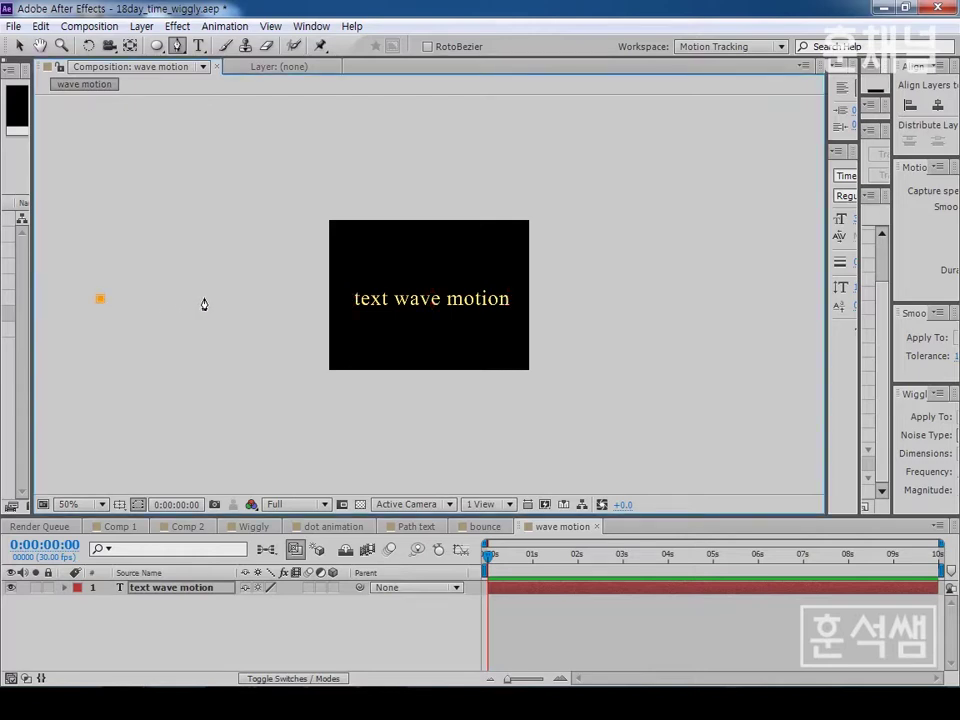
pyautogui.moveTo(204, 298); pyautogui.dragTo(253, 351)
pyautogui.click(309, 296)
pyautogui.moveTo(408, 298); pyautogui.dragTo(451, 358)
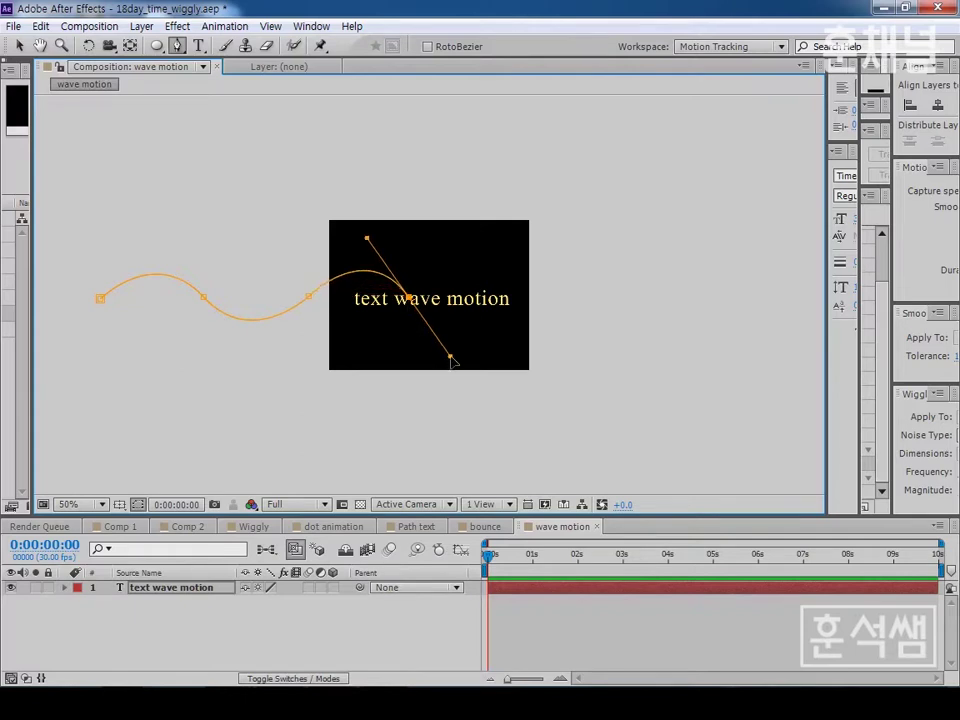
pyautogui.moveTo(451, 360); pyautogui.dragTo(456, 350)
# Continue the wave with curved points past the comp's right edge.
pyautogui.click(513, 297)
pyautogui.moveTo(605, 296); pyautogui.dragTo(647, 347)
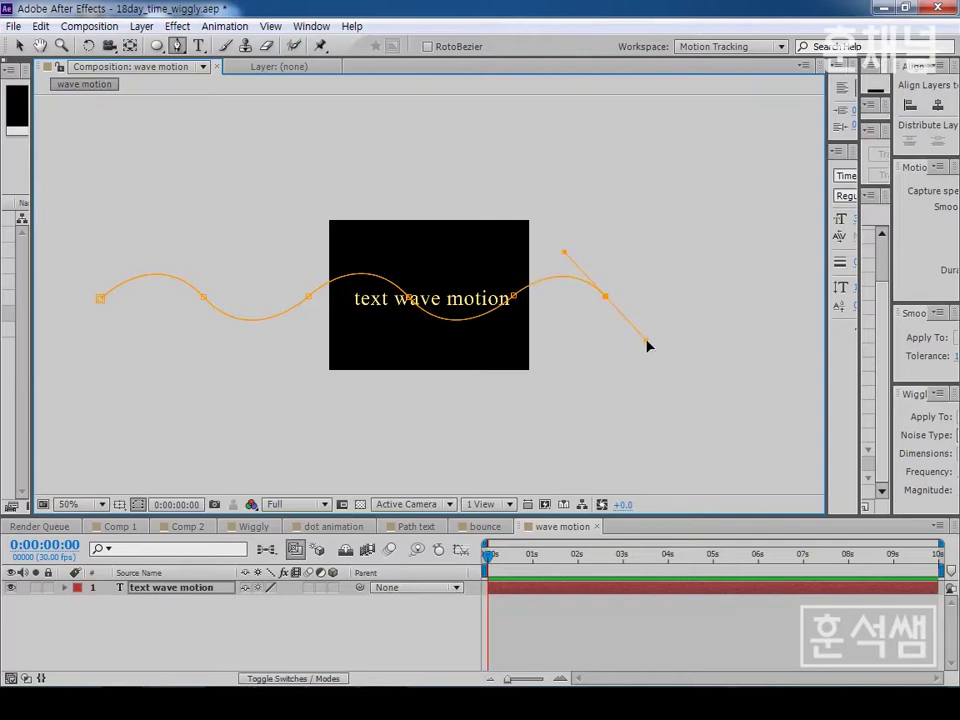
pyautogui.click(703, 294)
pyautogui.moveTo(791, 292); pyautogui.dragTo(840, 346)
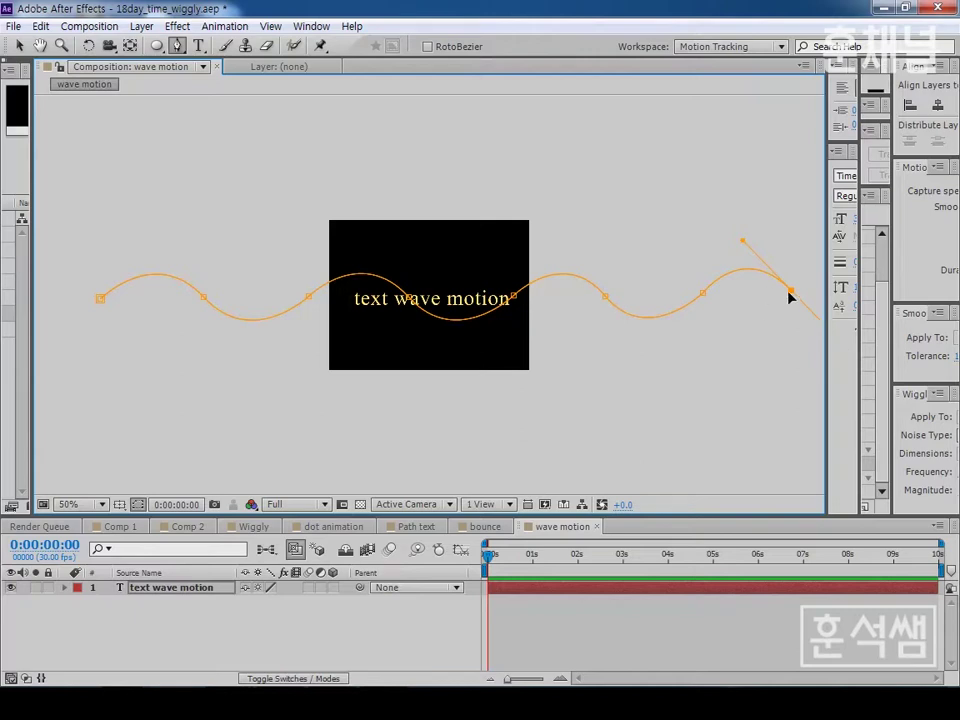
pyautogui.click(64, 588)
# Reveal Mask 1's properties in a taller timeline and marquee-select the whole wave path.
pyautogui.click(79, 616)
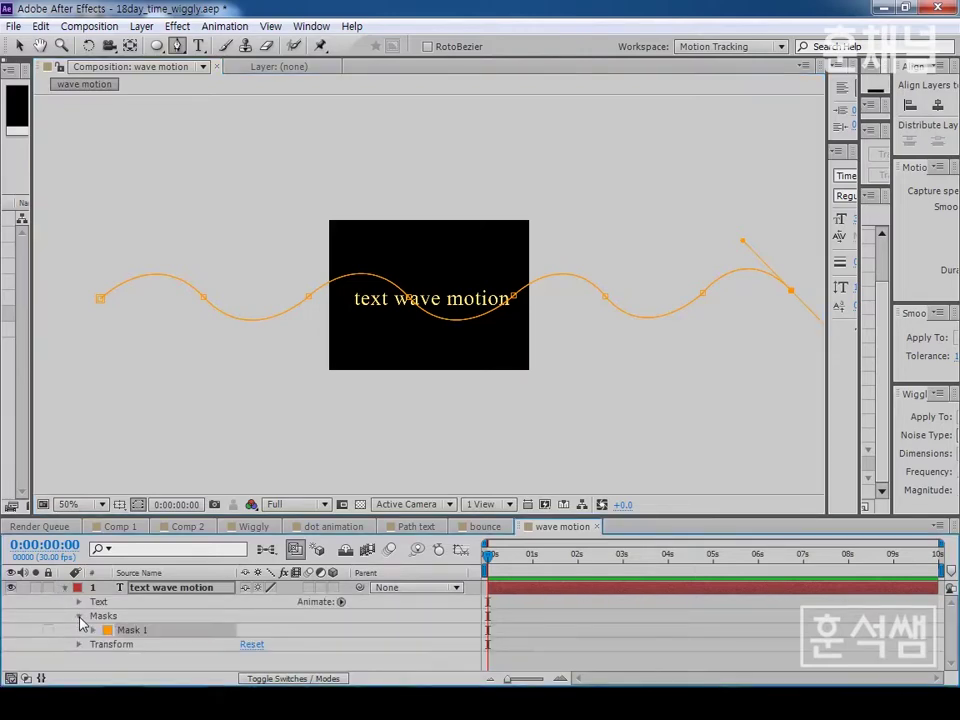
pyautogui.click(93, 630)
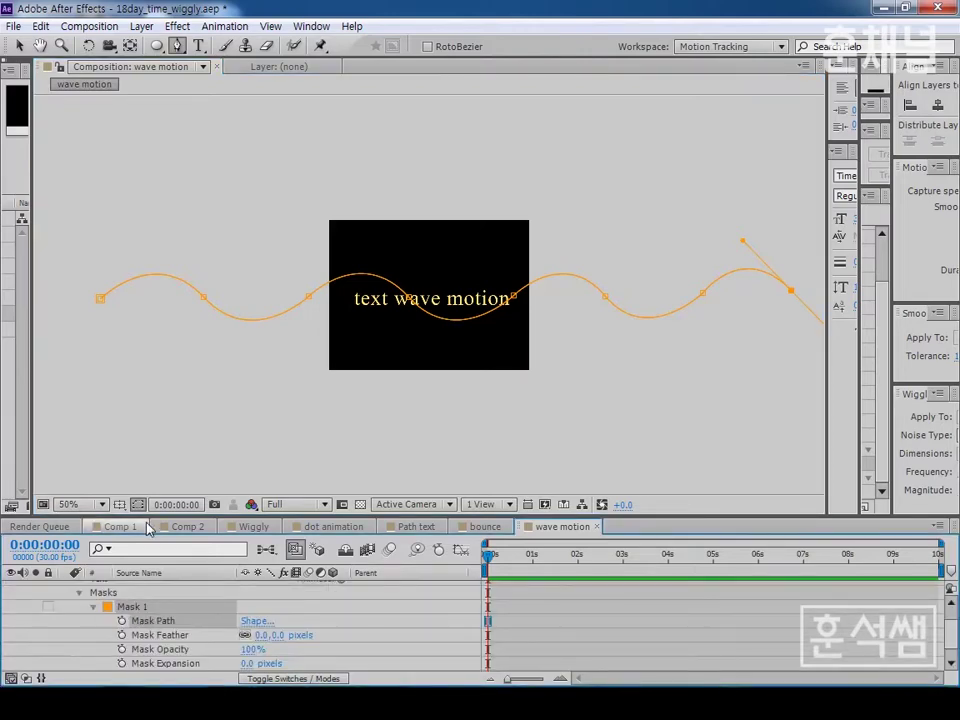
pyautogui.moveTo(147, 515); pyautogui.dragTo(147, 383)
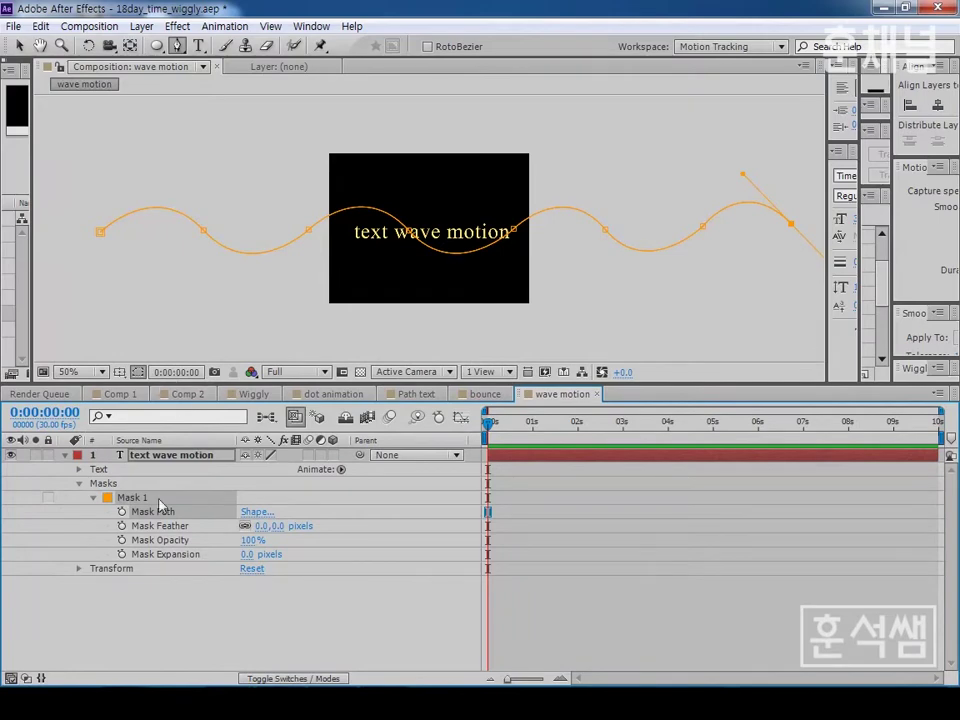
pyautogui.scroll(-2, 366, 323)
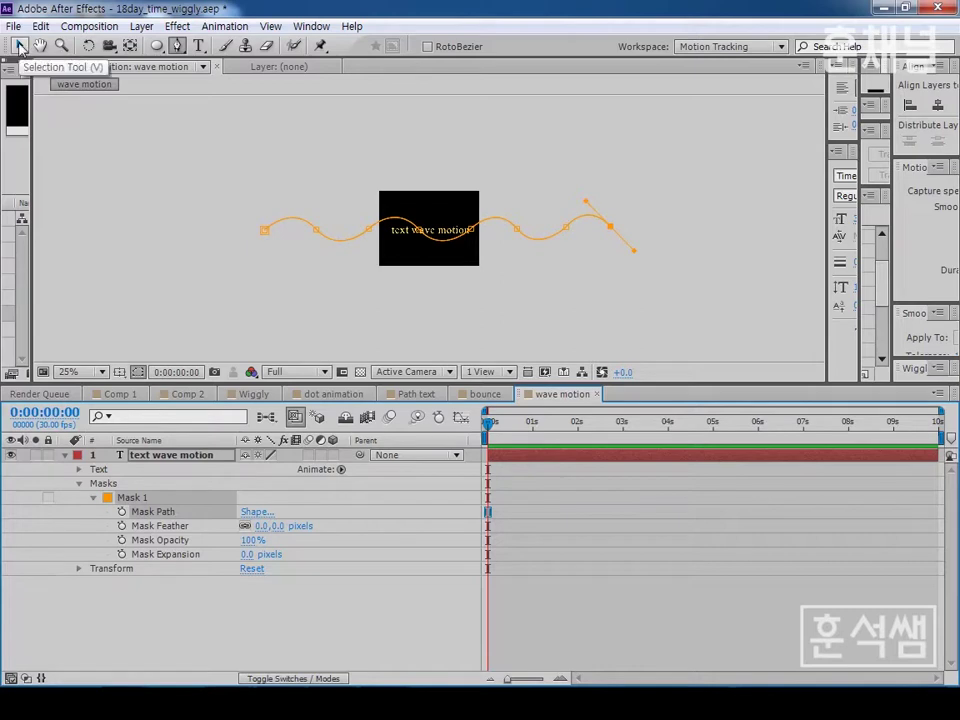
pyautogui.click(19, 47)
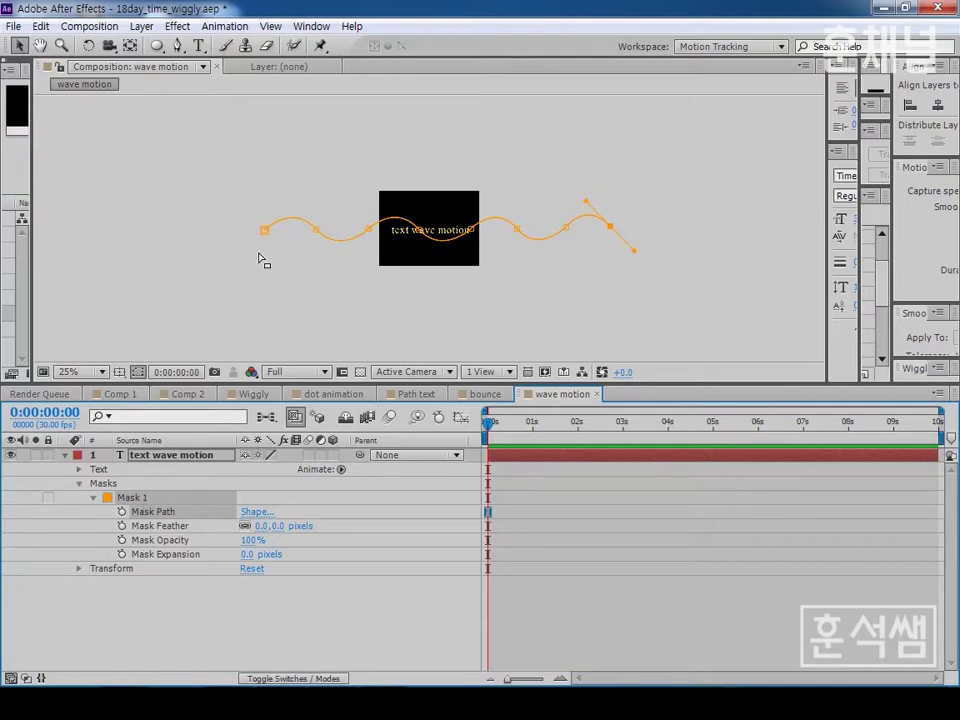
pyautogui.moveTo(258, 246); pyautogui.dragTo(627, 224)
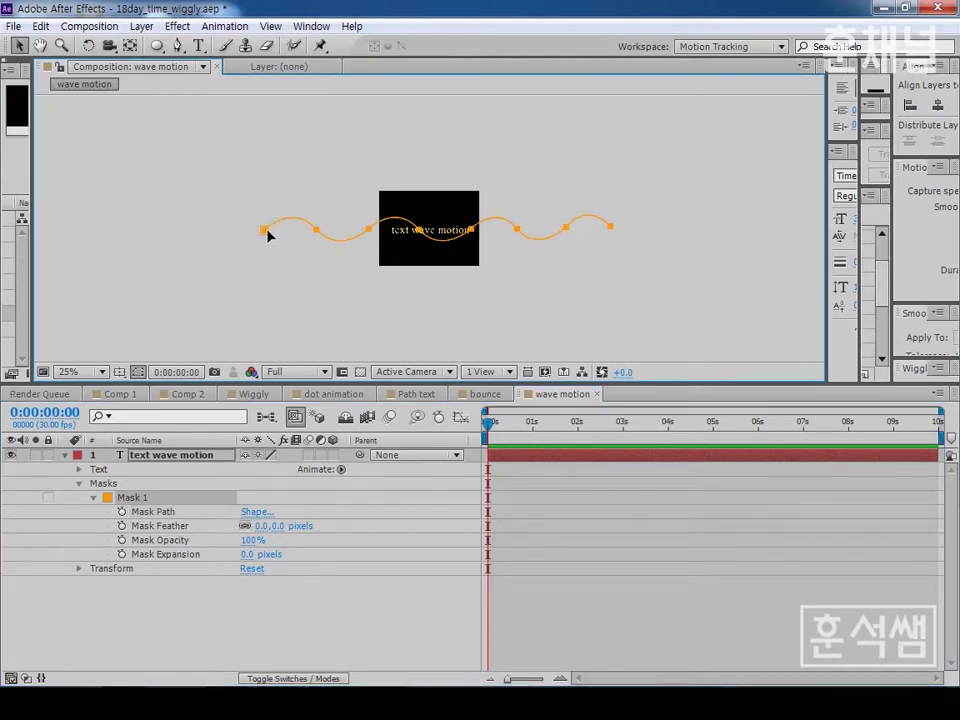
# Move the wave path right to start at the text's left edge and keyframe Mask Path at 0:00:00.
pyautogui.moveTo(268, 234); pyautogui.dragTo(393, 235)
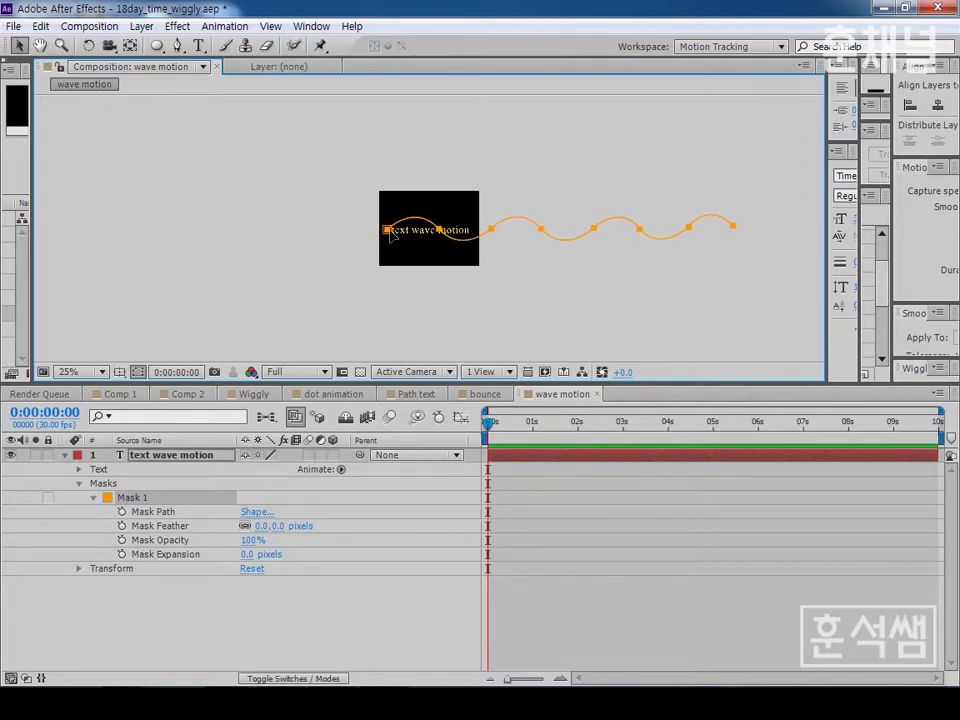
pyautogui.press('.')
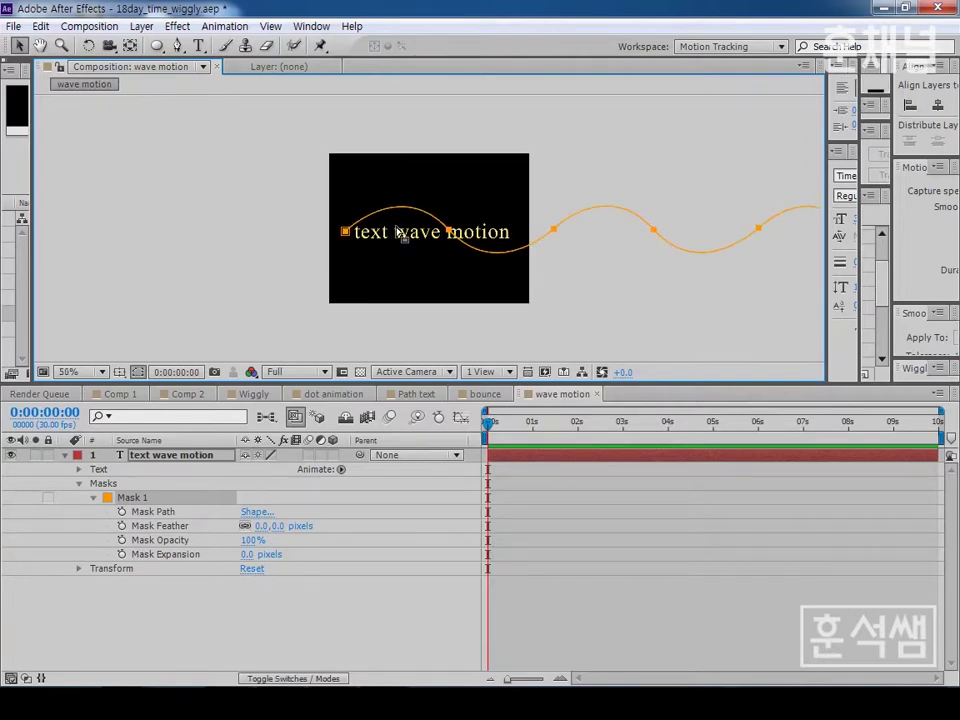
pyautogui.press(',')
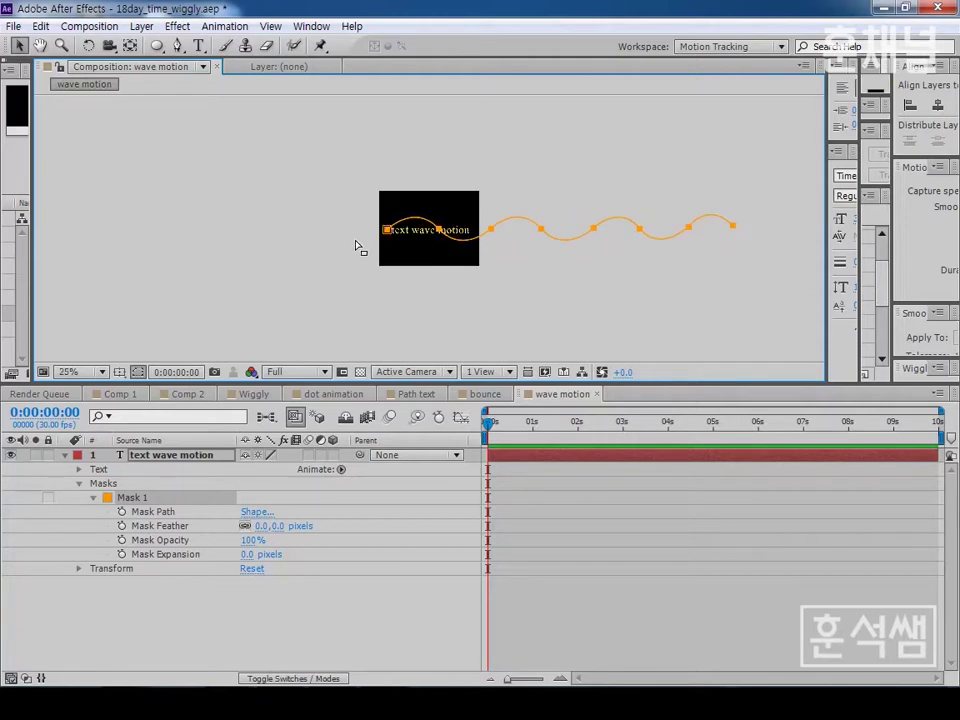
pyautogui.click(122, 511)
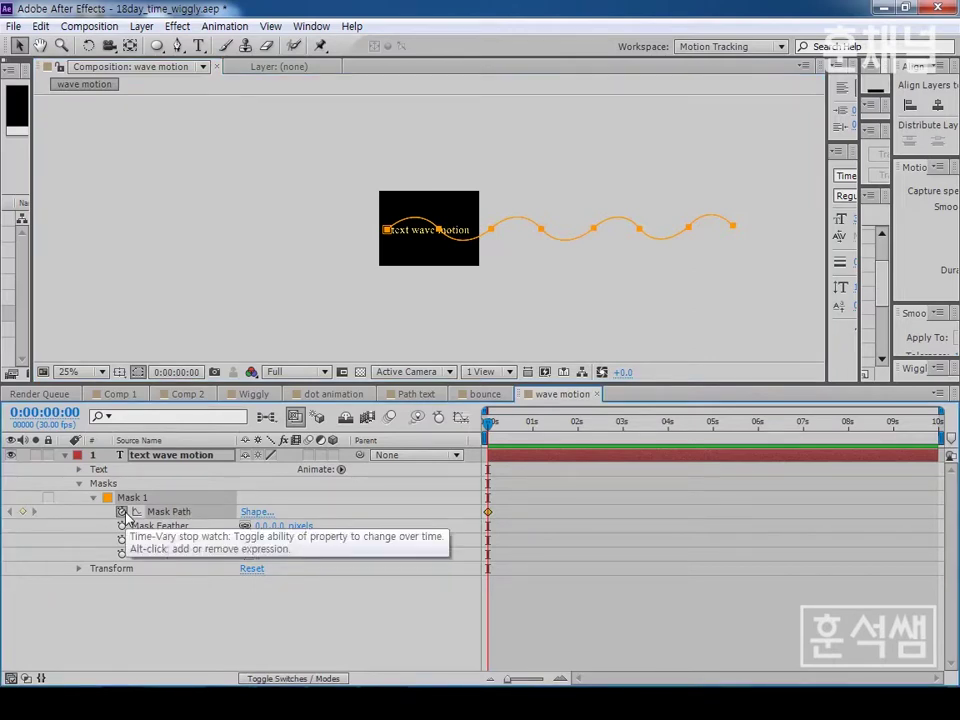
# At 0:00:04:00, shift the wave mask path left to create a second Mask Path keyframe.
pyautogui.click(59, 411)
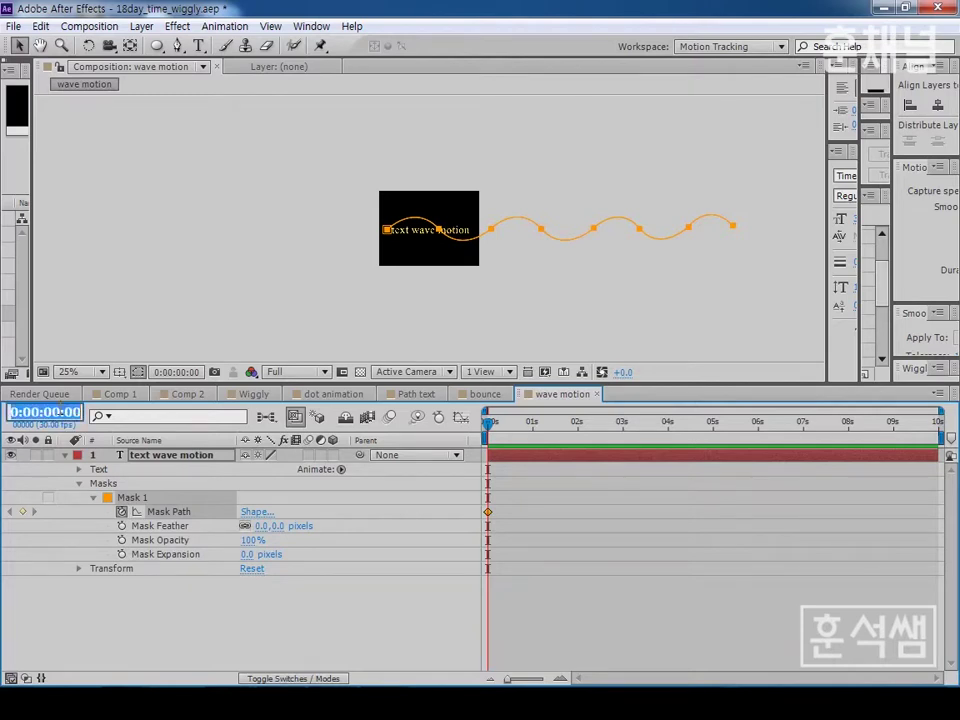
pyautogui.write('400')
pyautogui.press('Return')
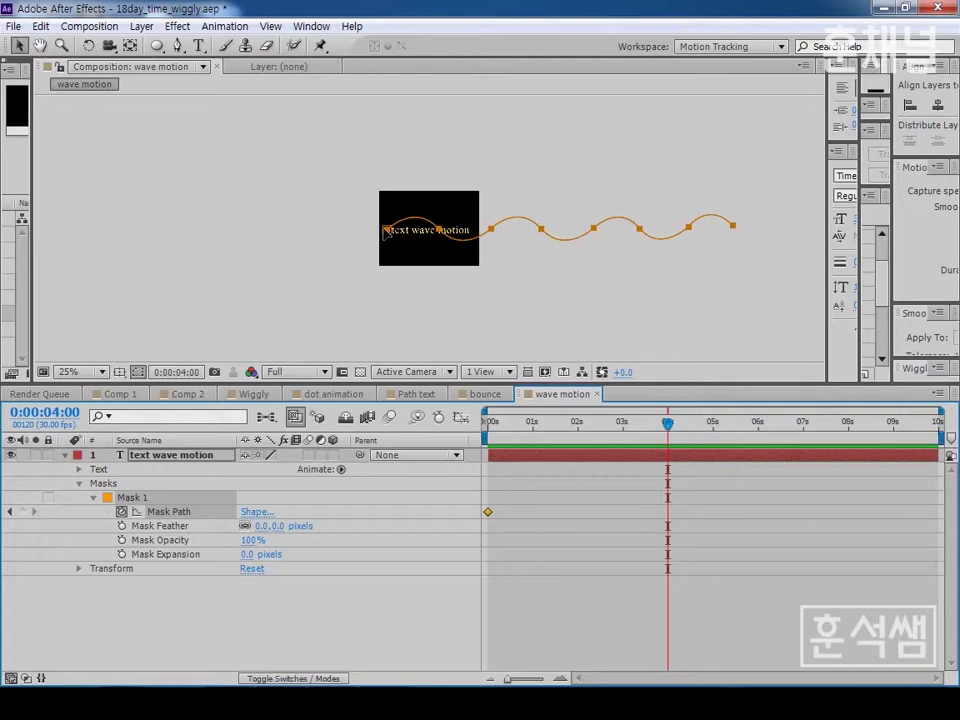
pyautogui.moveTo(541, 232); pyautogui.dragTo(368, 238)
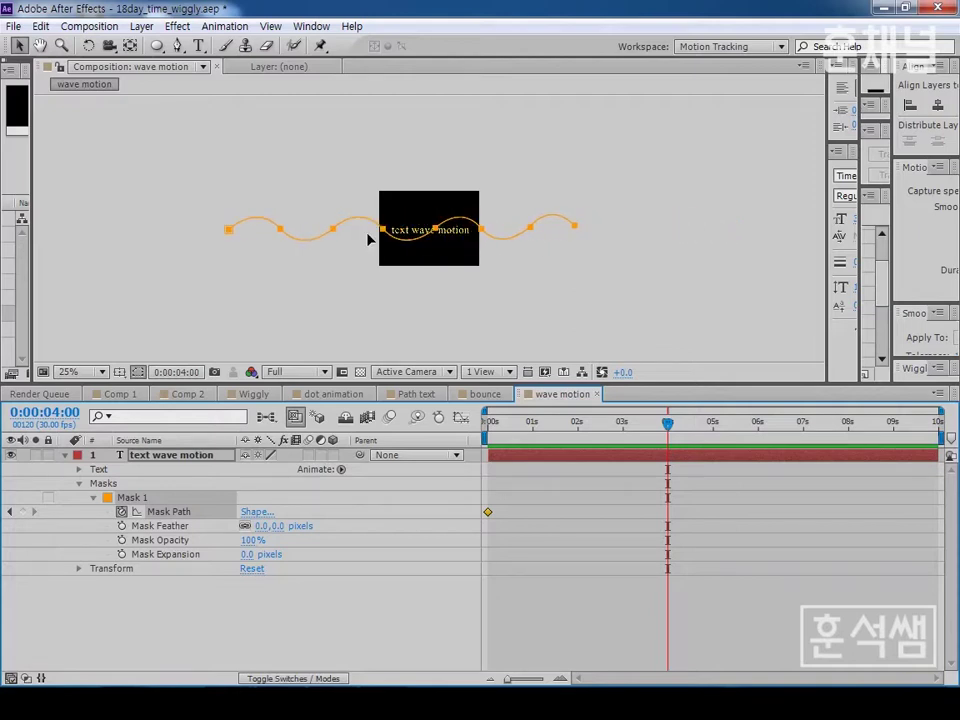
pyautogui.moveTo(368, 238); pyautogui.dragTo(280, 241)
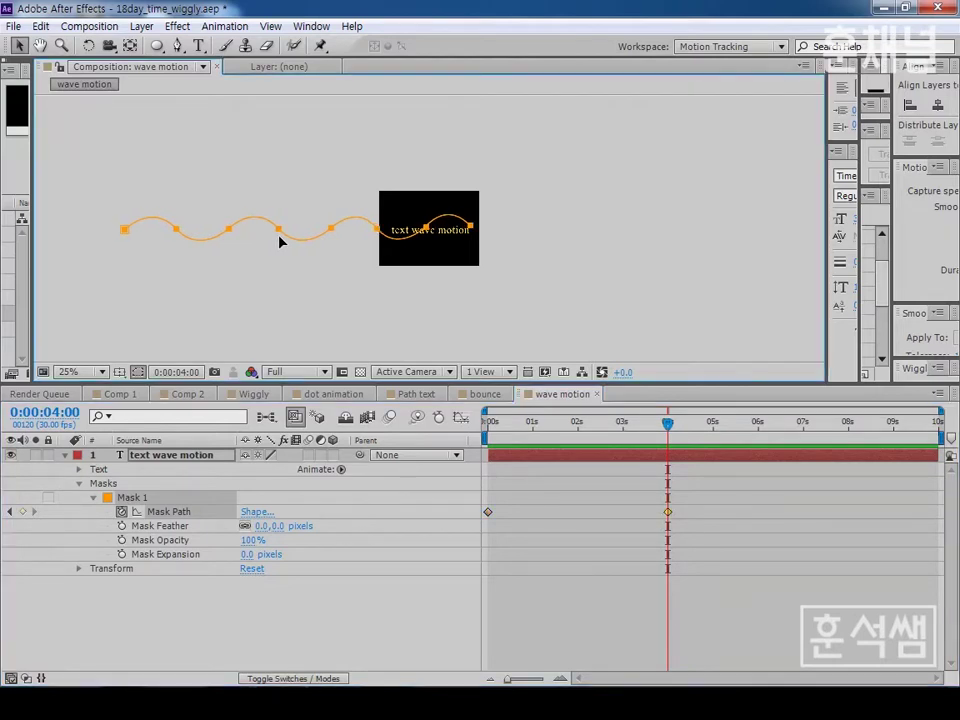
# Preview the mask animation from the start, then rewind to frame 0.
pyautogui.press('.')
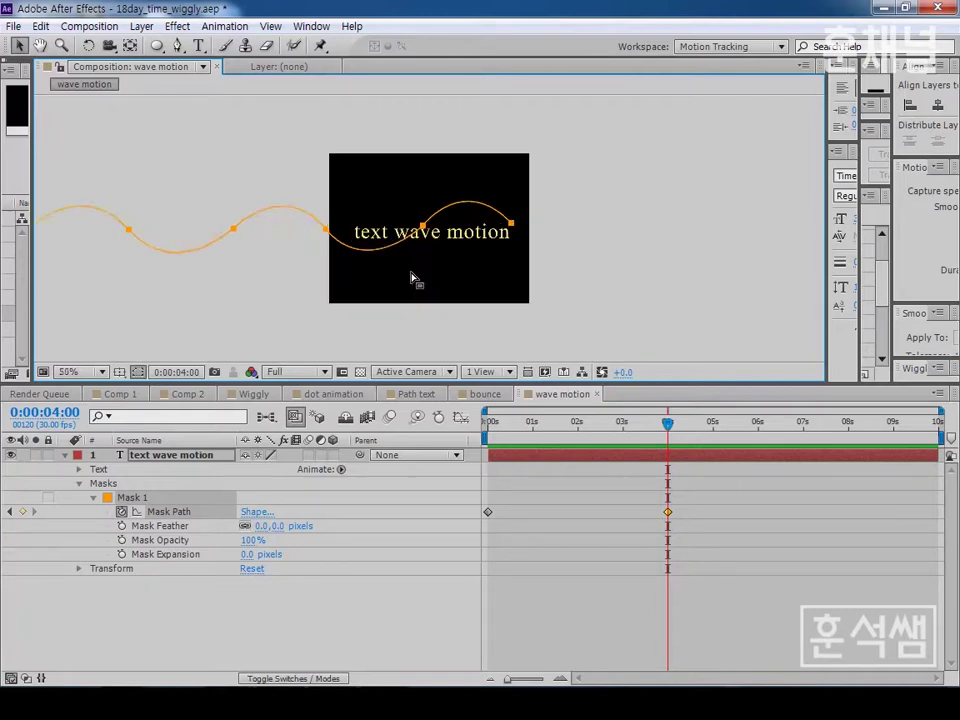
pyautogui.click(485, 423)
pyautogui.press('space')
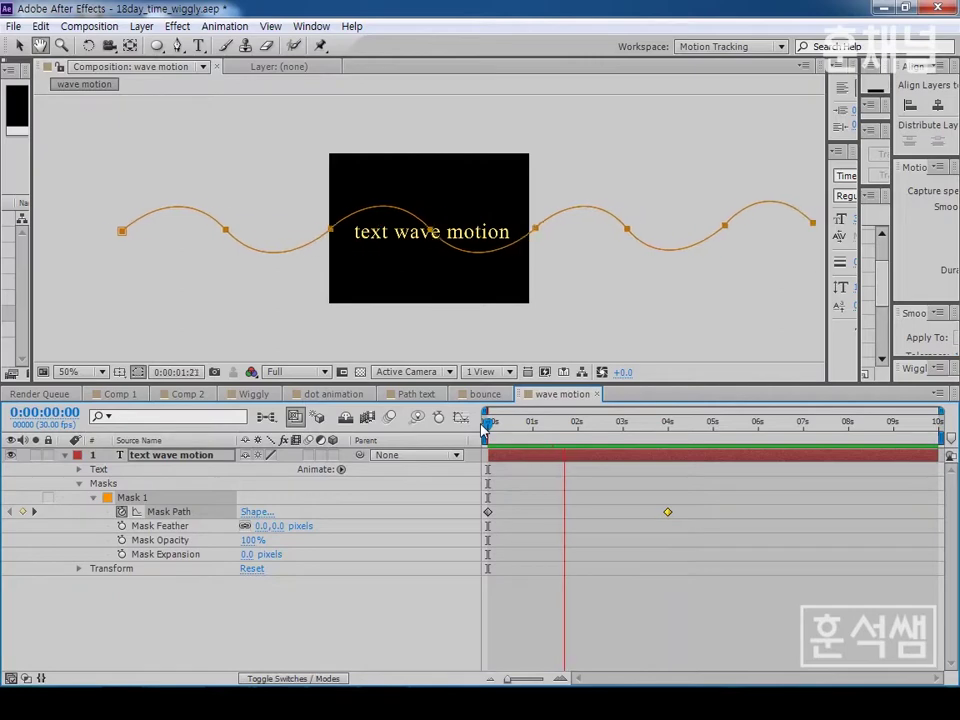
pyautogui.press('space')
pyautogui.moveTo(604, 423); pyautogui.dragTo(487, 423)
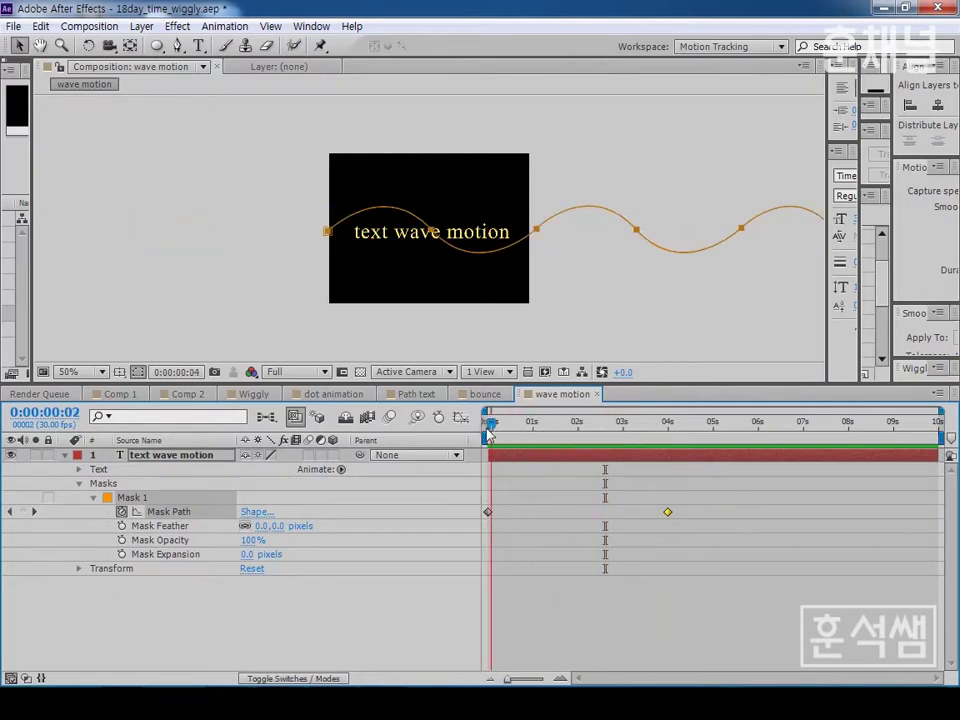
pyautogui.click(79, 469)
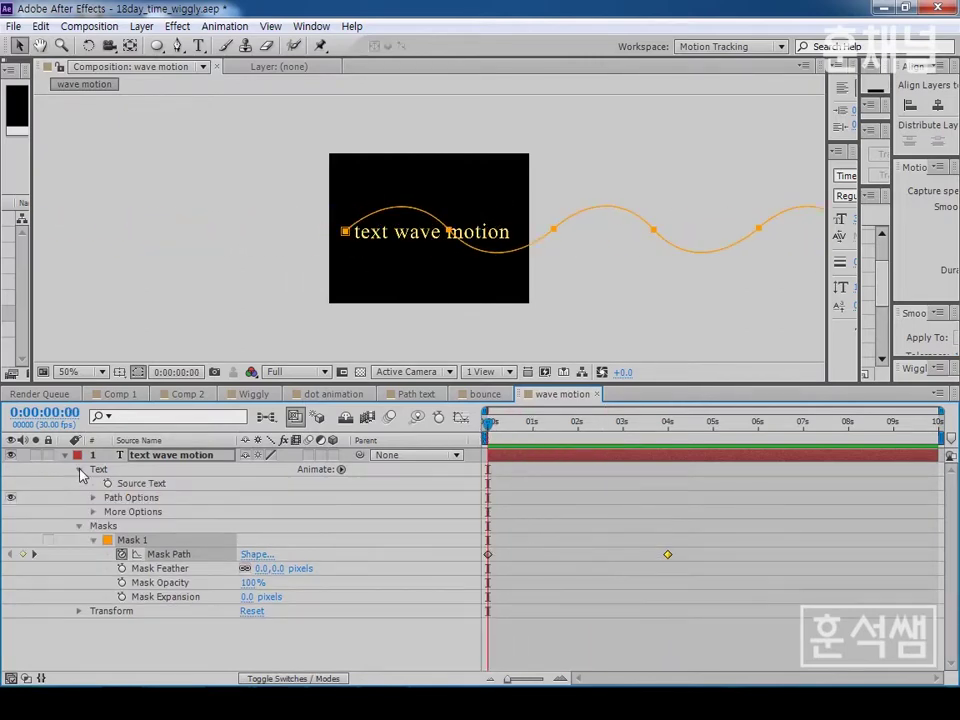
# Set the text's Path Options > Path to Mask 1 so it follows the wave.
pyautogui.click(93, 497)
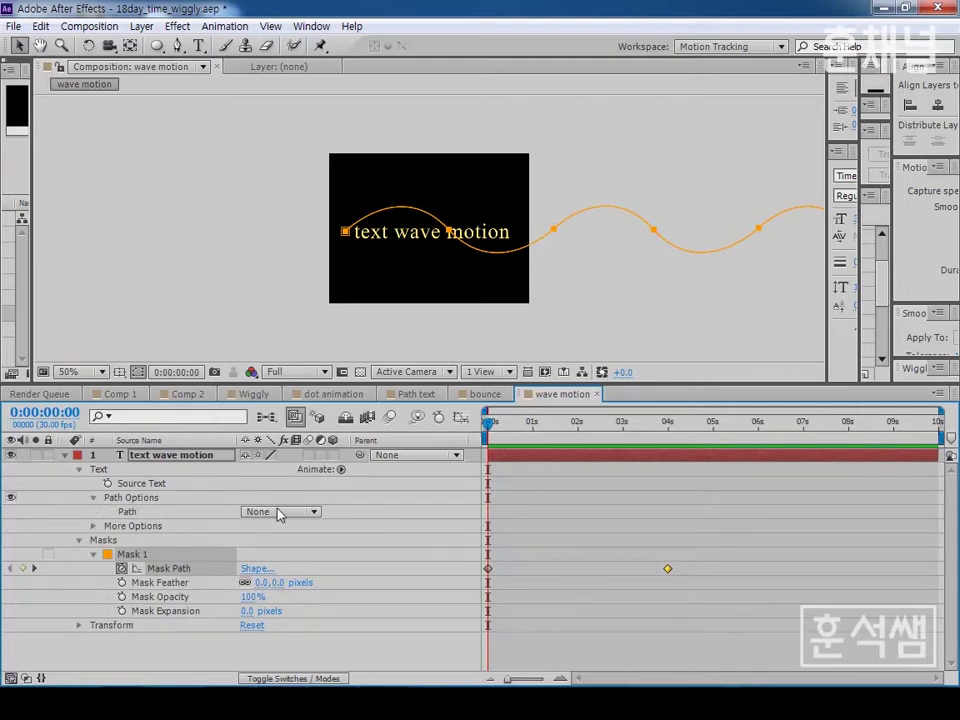
pyautogui.click(279, 512)
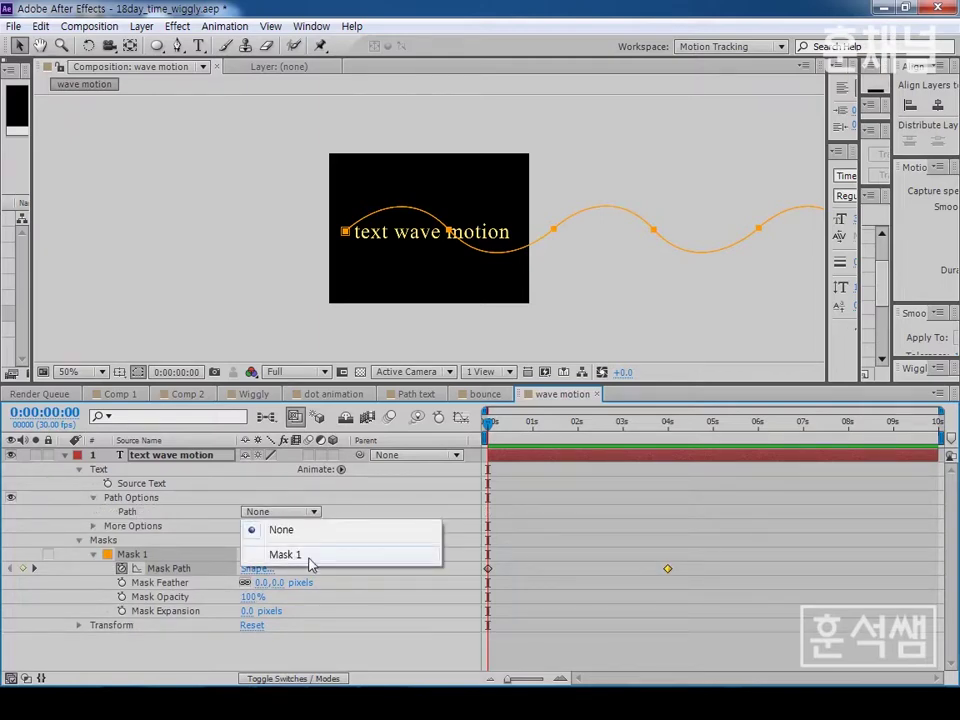
pyautogui.click(285, 554)
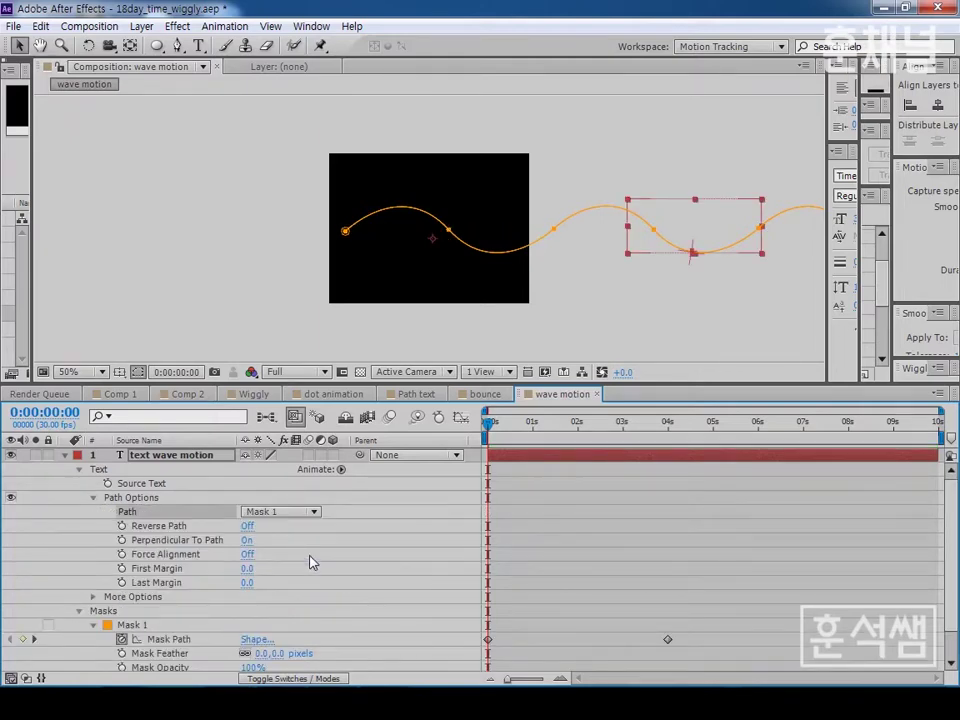
pyautogui.click(310, 513)
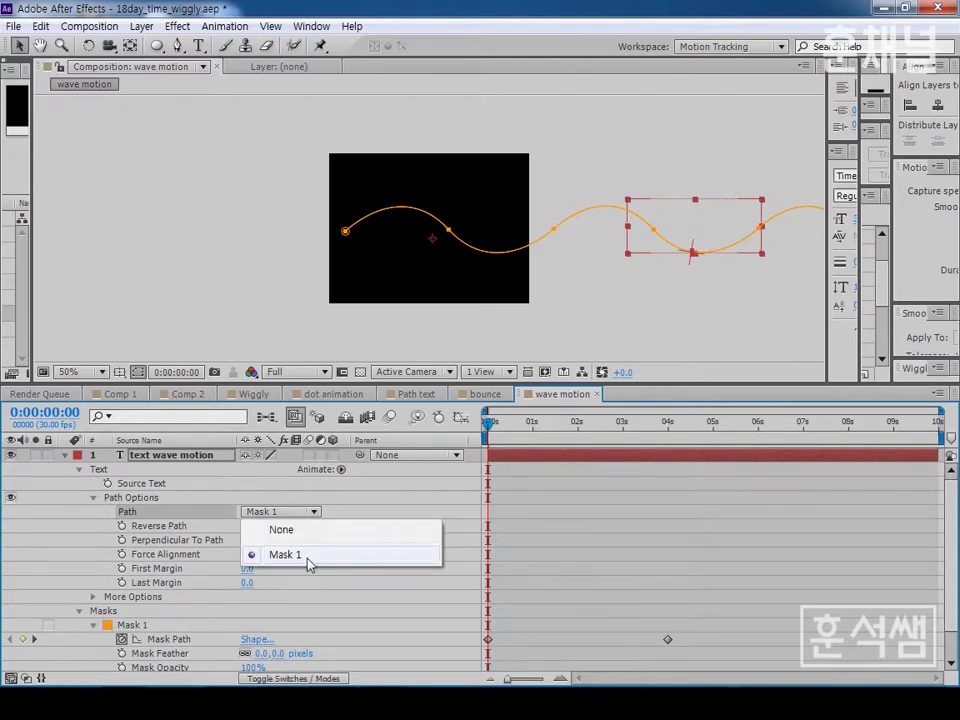
pyautogui.click(307, 557)
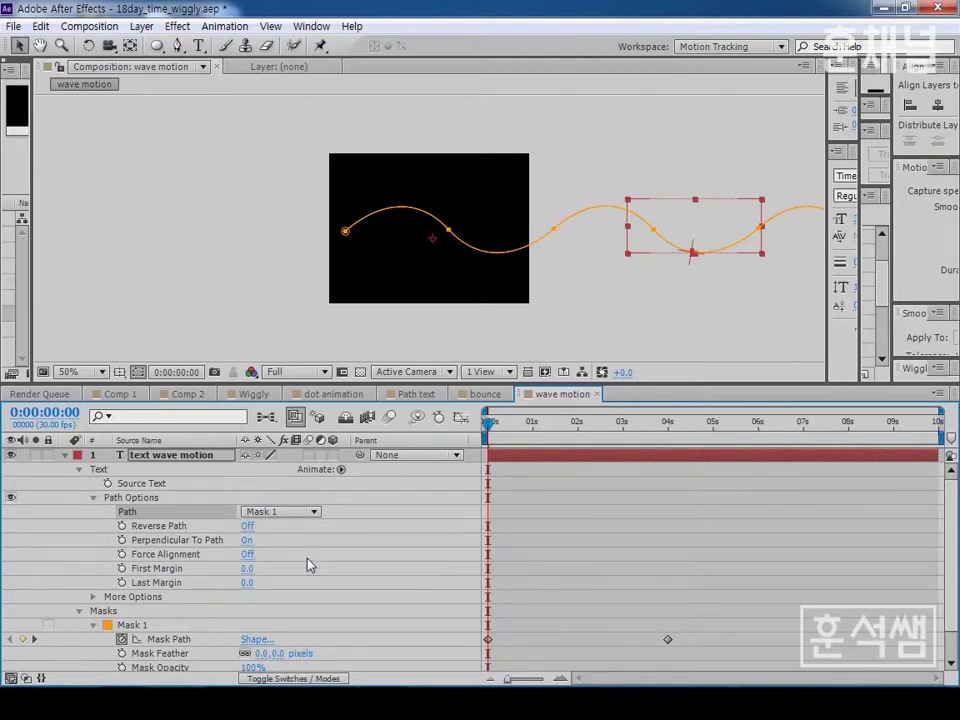
pyautogui.click(238, 570)
# Scrub First Margin to -698.0 and set its keyframe at frame 0.
pyautogui.moveTo(246, 569); pyautogui.dragTo(27, 570)
pyautogui.moveTo(251, 569); pyautogui.dragTo(93, 570)
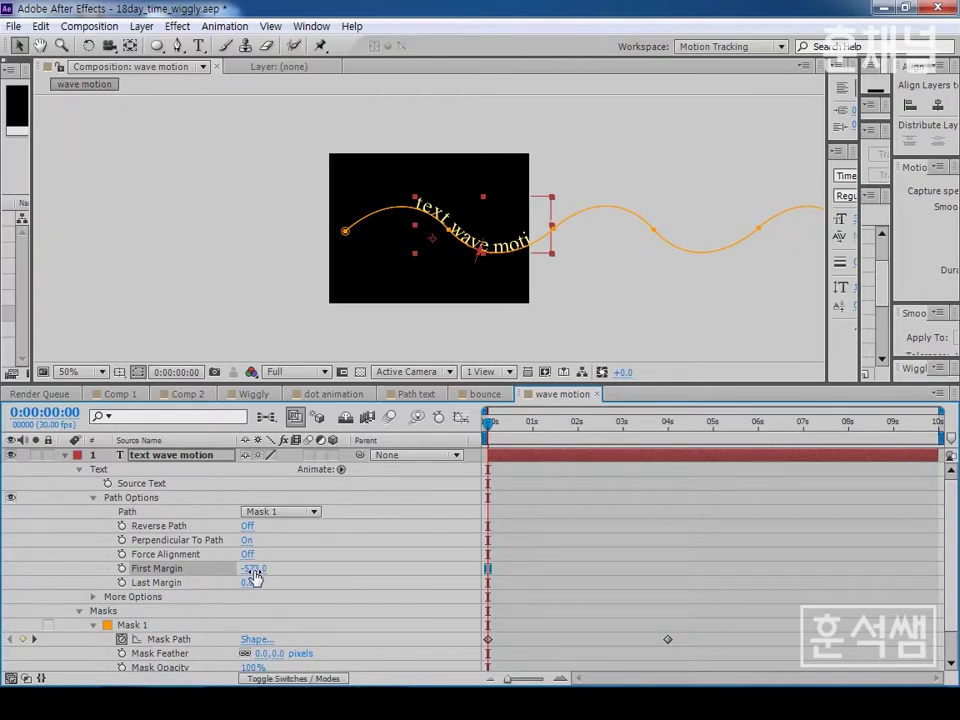
pyautogui.moveTo(251, 569)
pyautogui.mouseDown()
pyautogui.moveTo(145, 568)
pyautogui.moveTo(154, 571)
pyautogui.mouseUp()
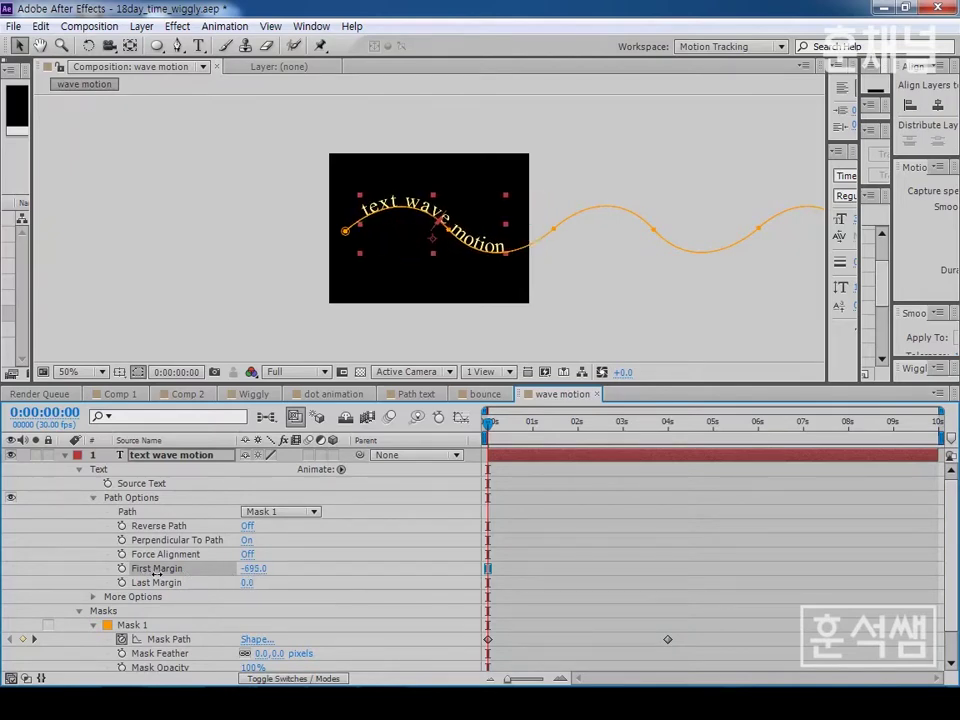
pyautogui.moveTo(152, 571); pyautogui.dragTo(150, 571)
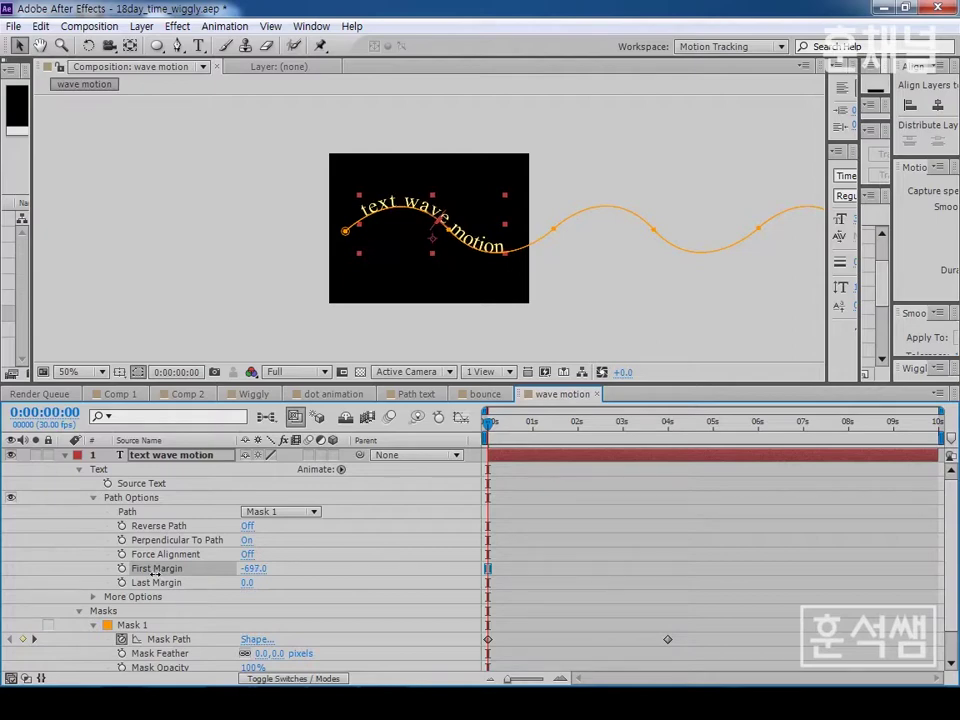
pyautogui.click(121, 568)
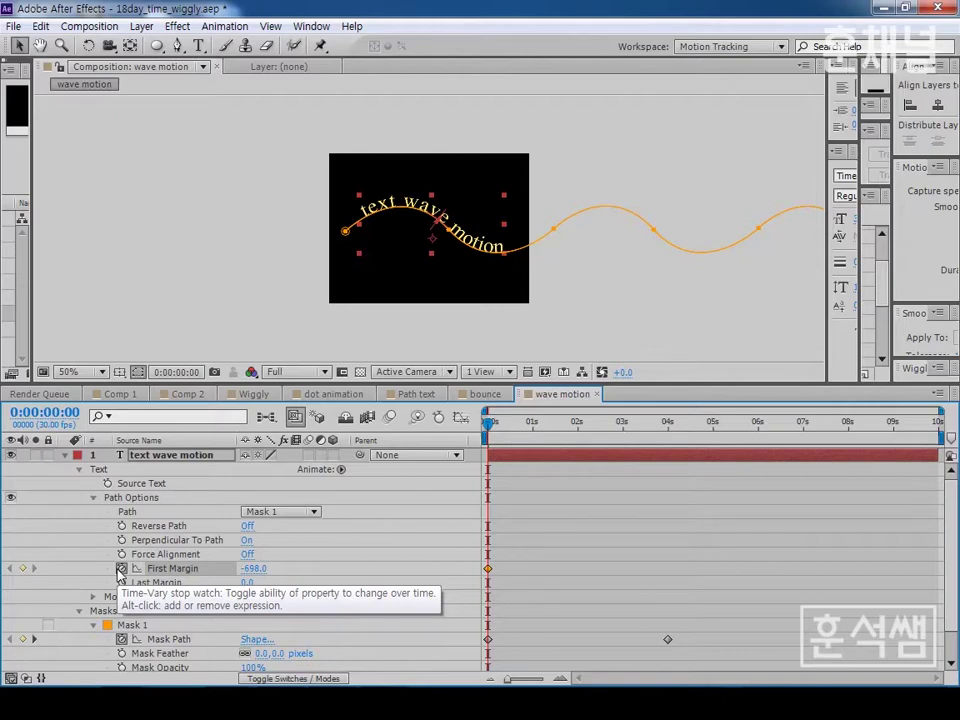
# At 4 seconds, set a First Margin keyframe of 738.0, then view the comp at 100%.
pyautogui.press('k')
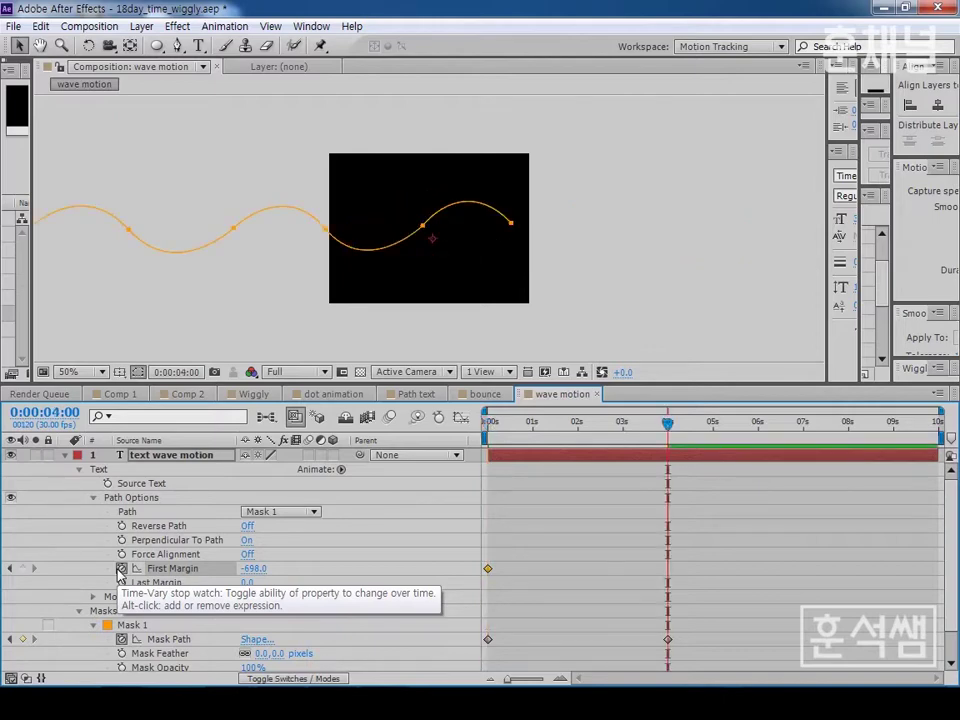
pyautogui.click(254, 568)
pyautogui.write('700')
pyautogui.press('Return')
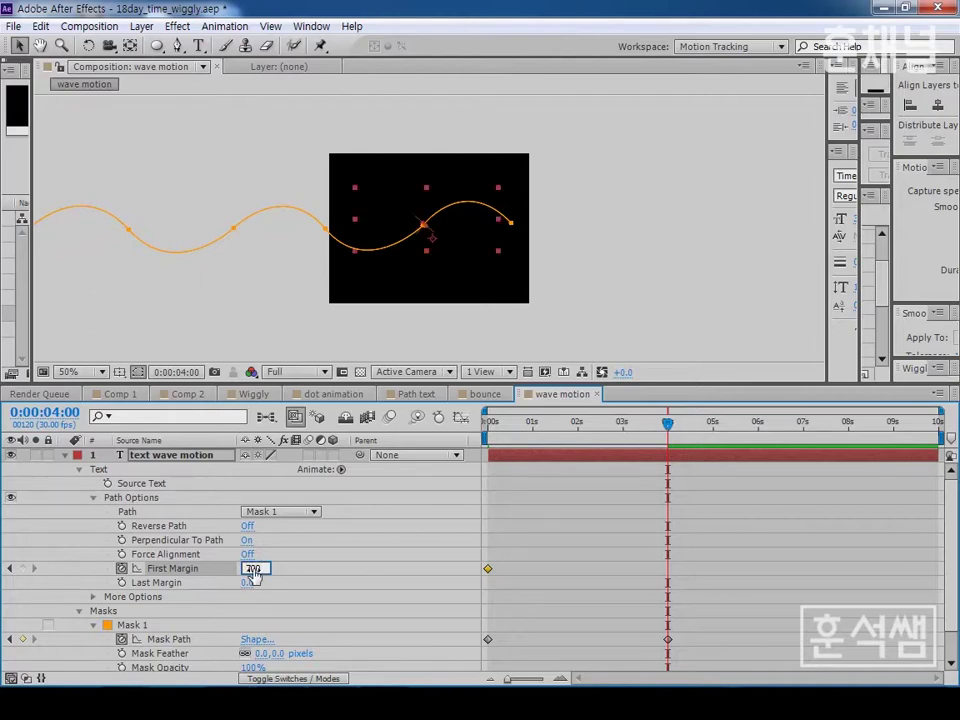
pyautogui.moveTo(252, 568)
pyautogui.mouseDown()
pyautogui.moveTo(312, 577)
pyautogui.moveTo(322, 588)
pyautogui.mouseUp()
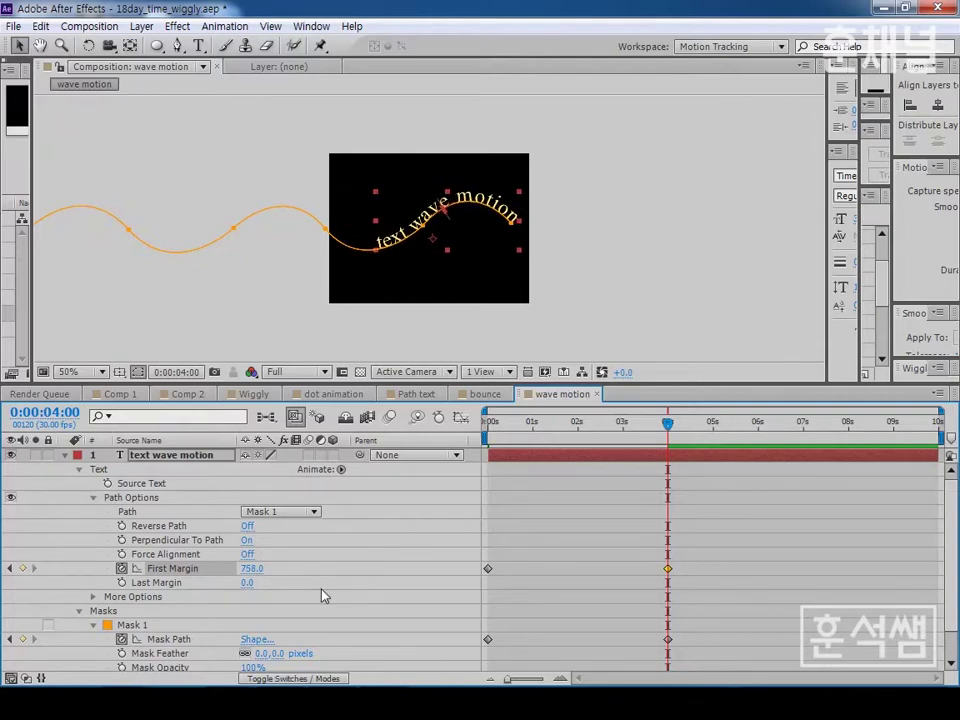
pyautogui.moveTo(252, 568); pyautogui.dragTo(242, 570)
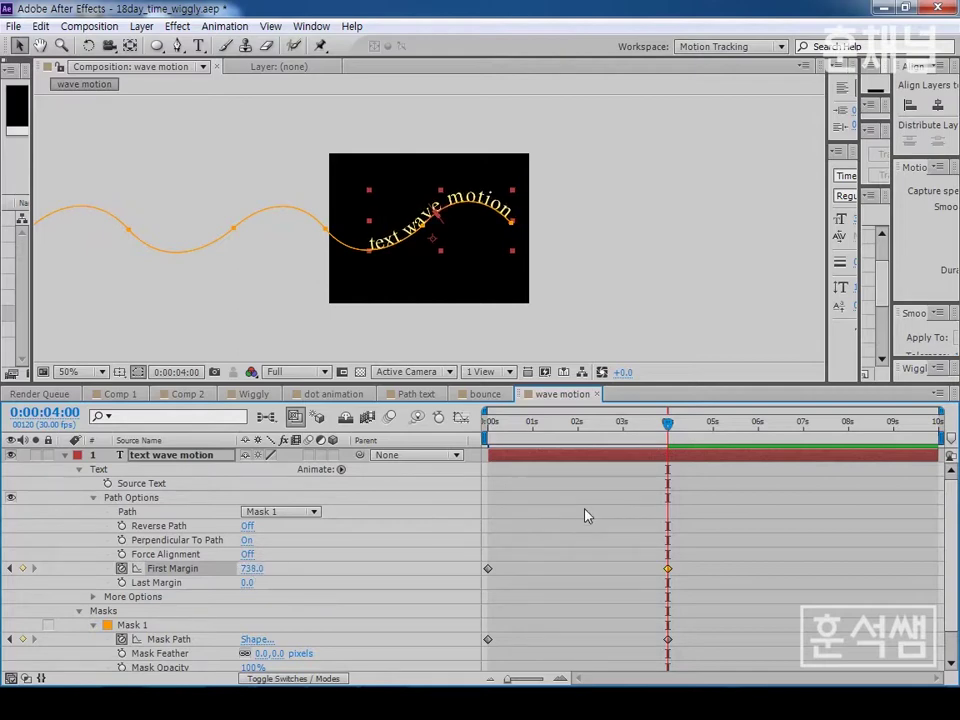
pyautogui.click(606, 272)
pyautogui.press('.')
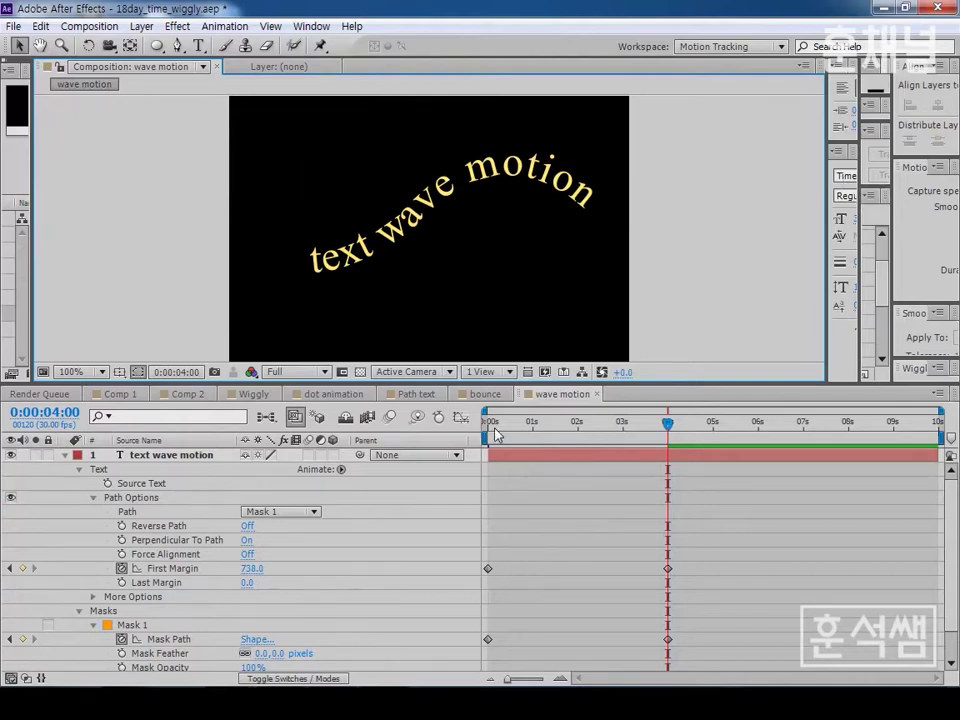
pyautogui.moveTo(496, 433); pyautogui.dragTo(481, 428)
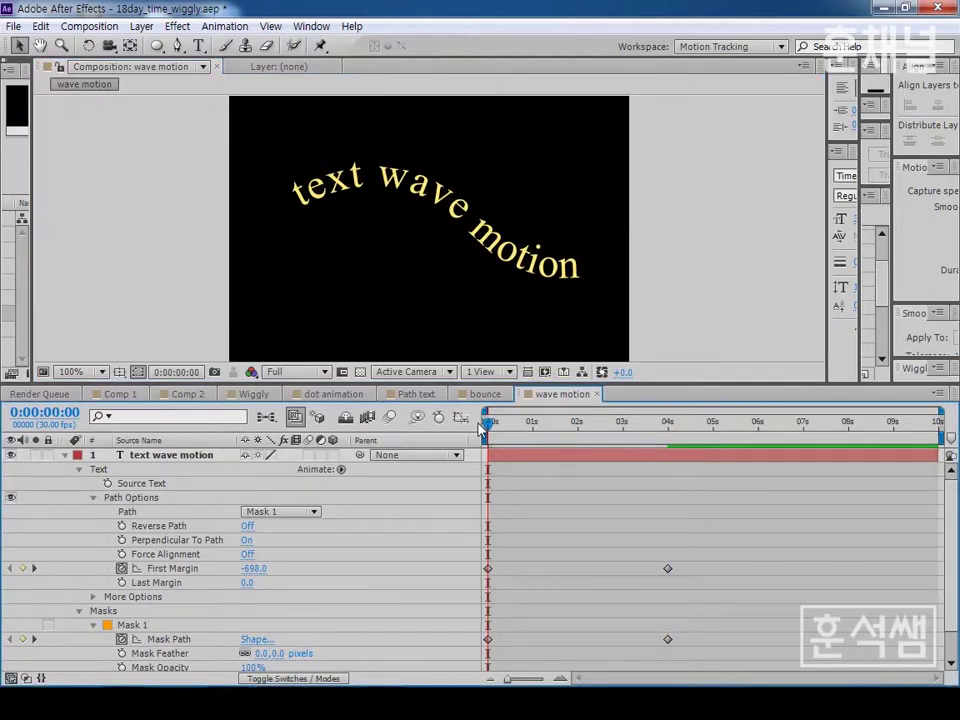
pyautogui.press('space')
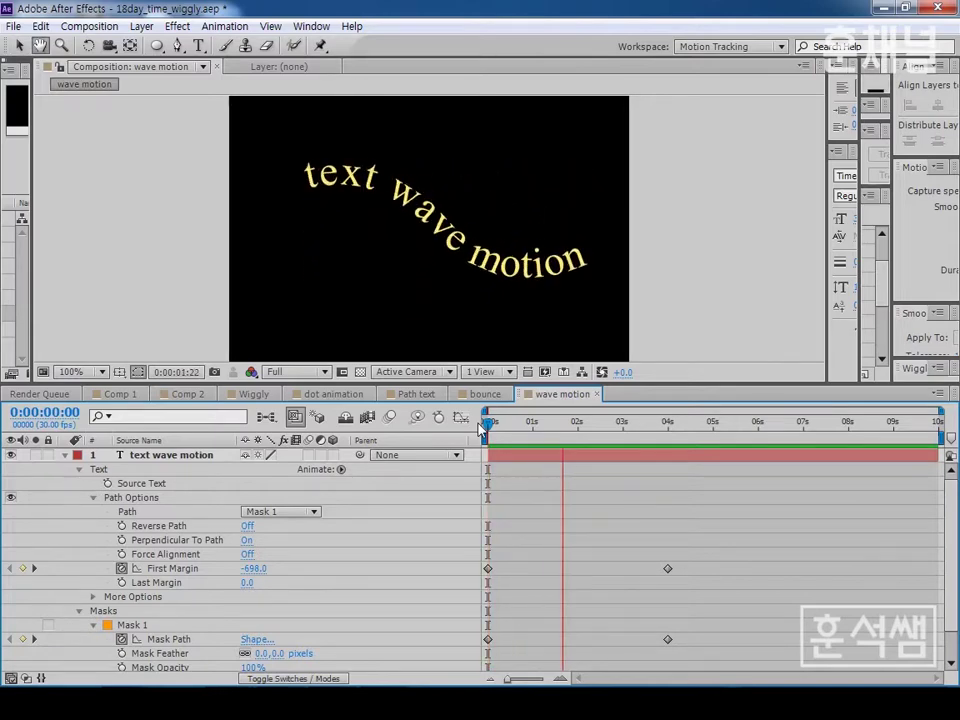
pyautogui.press('space')
pyautogui.press(',')
pyautogui.press(',')
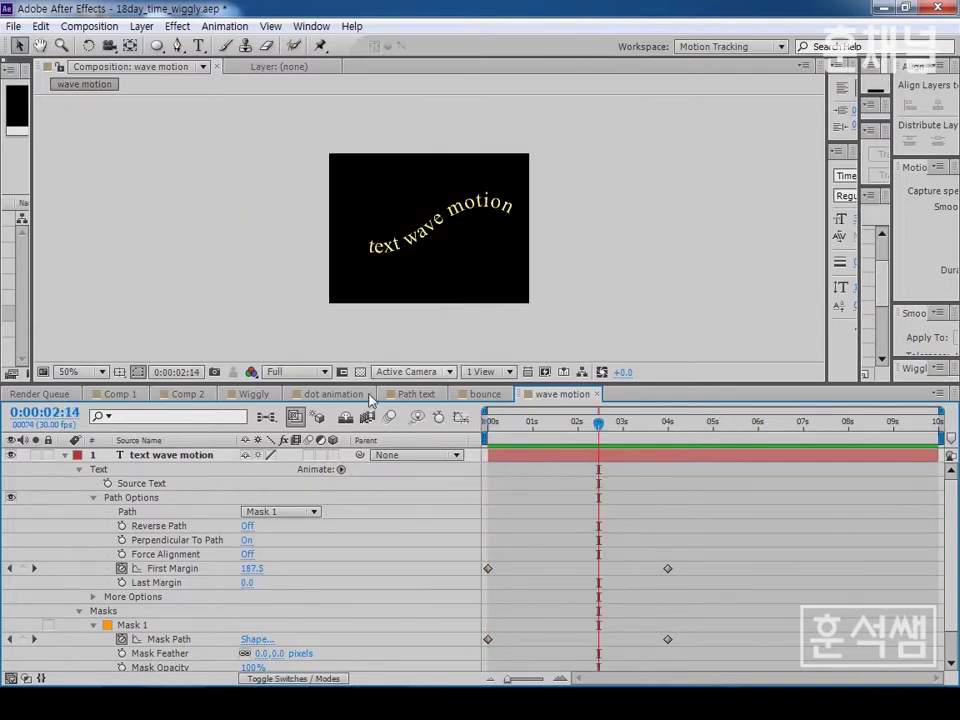
pyautogui.click(152, 499)
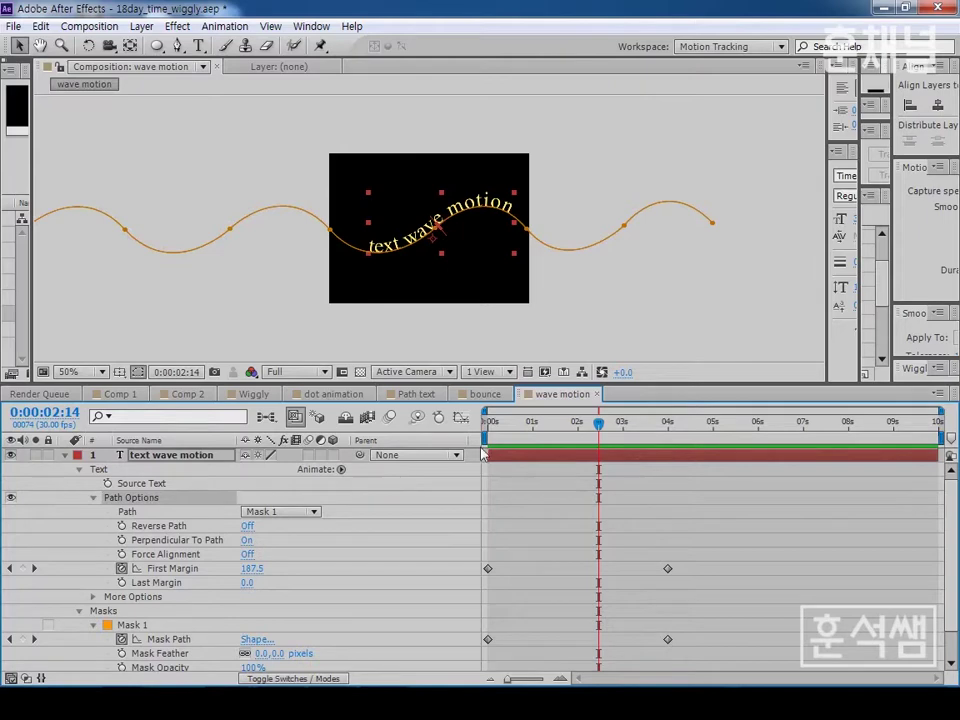
pyautogui.press('Home')
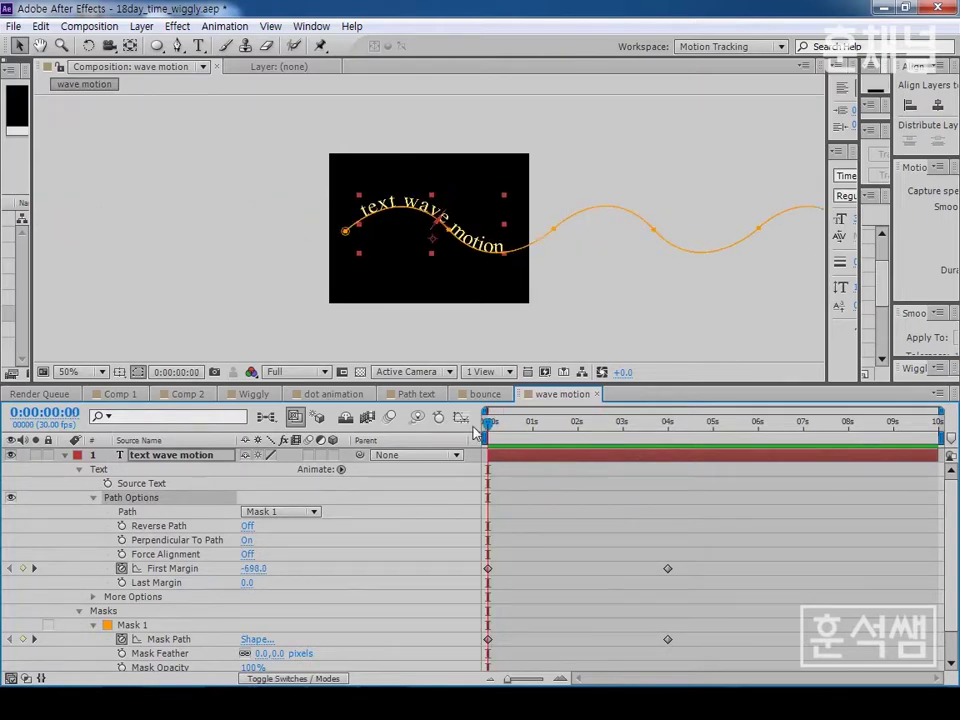
pyautogui.press('space')
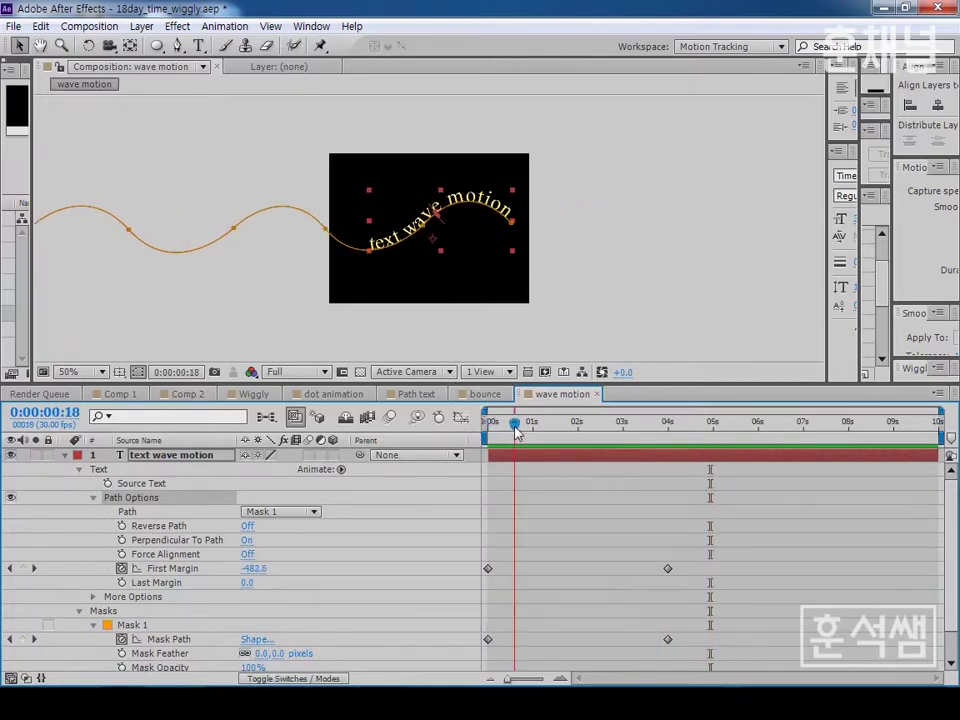
pyautogui.moveTo(516, 432); pyautogui.dragTo(488, 432)
pyautogui.press('space')
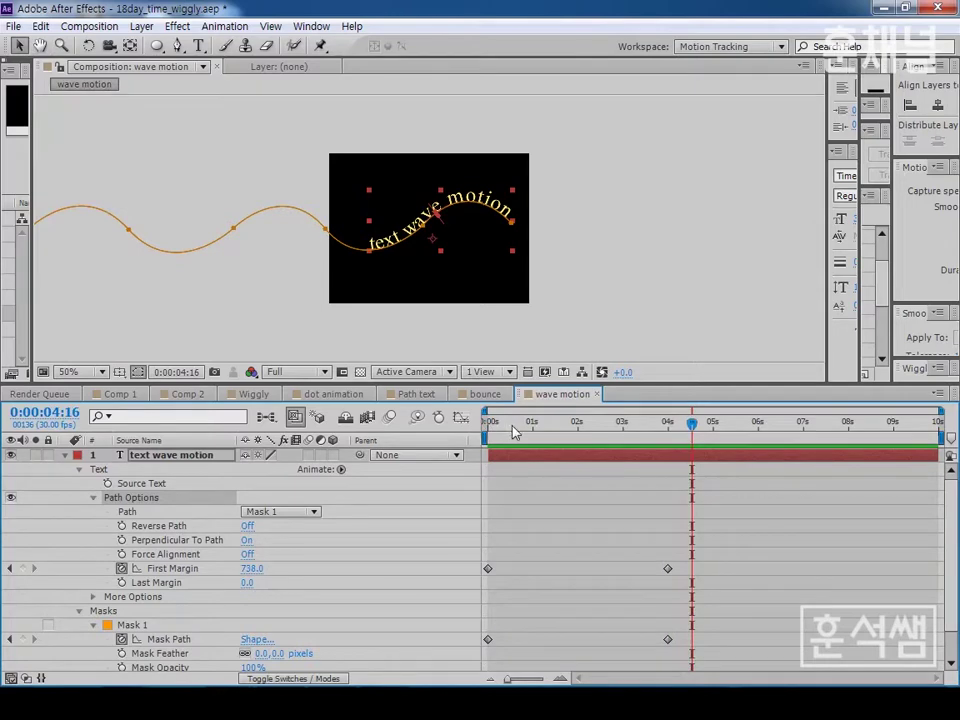
pyautogui.press('space')
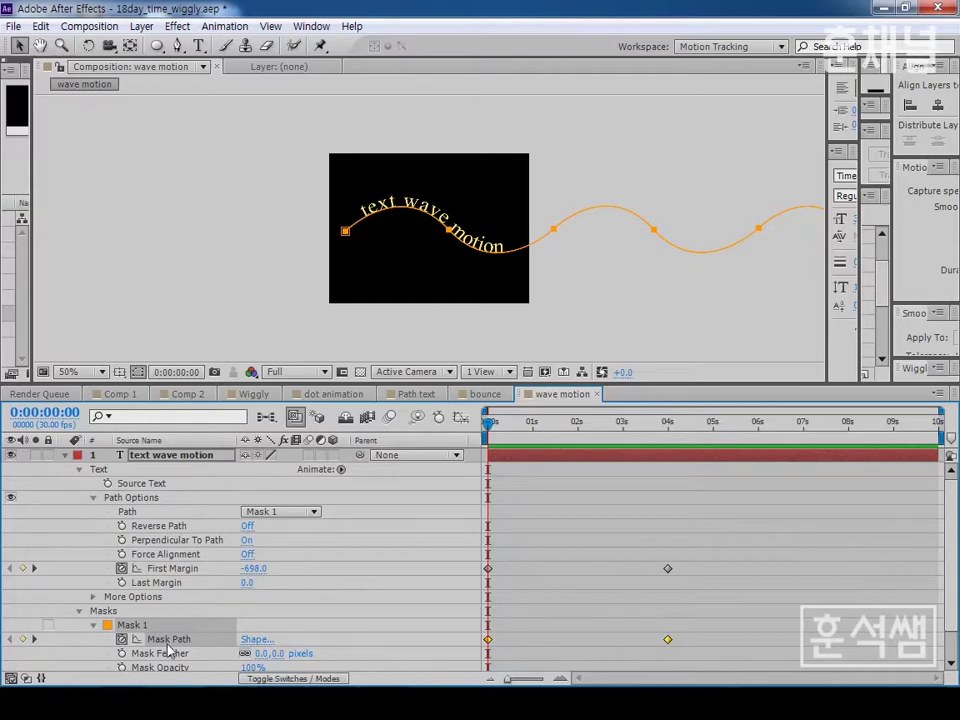
pyautogui.press('space')
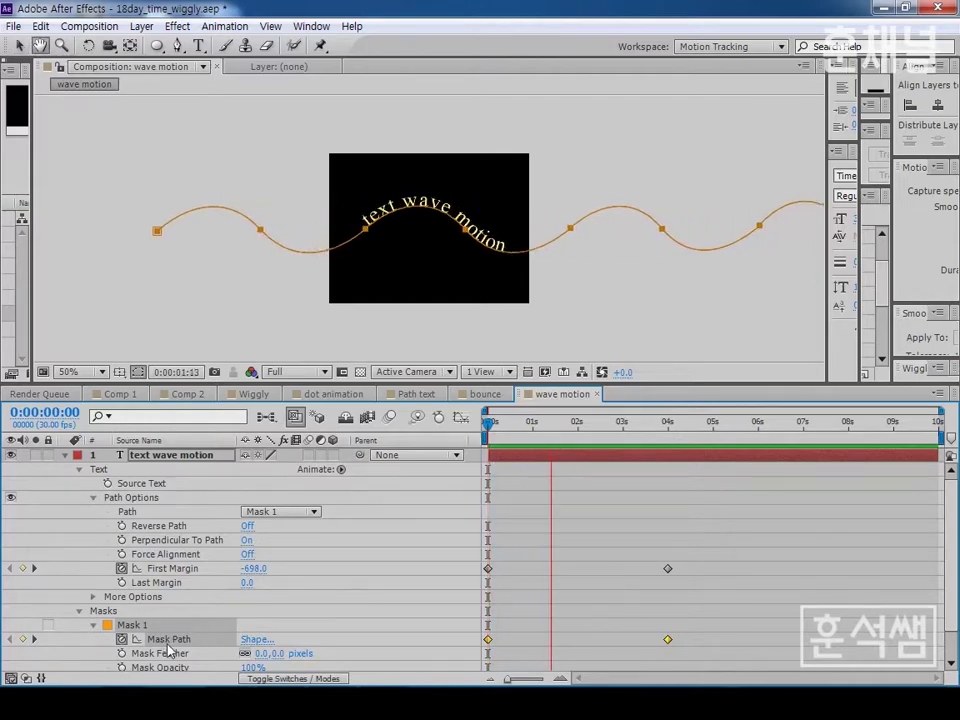